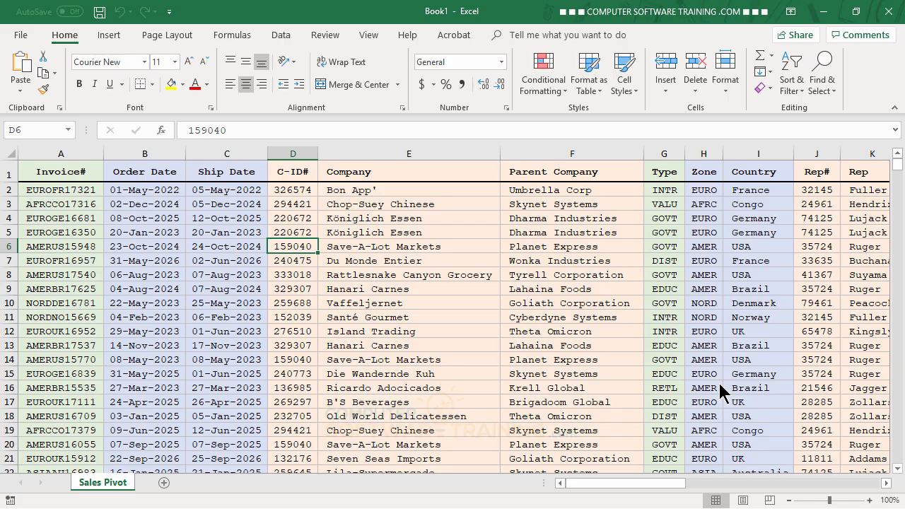
Create a PivotTable from the Sales Pivot data on a new worksheet
click(144, 246)
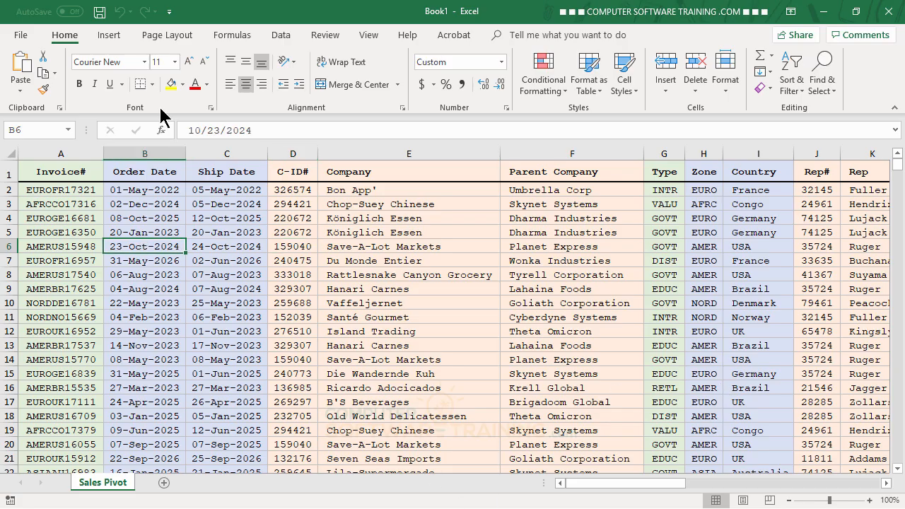
click(108, 35)
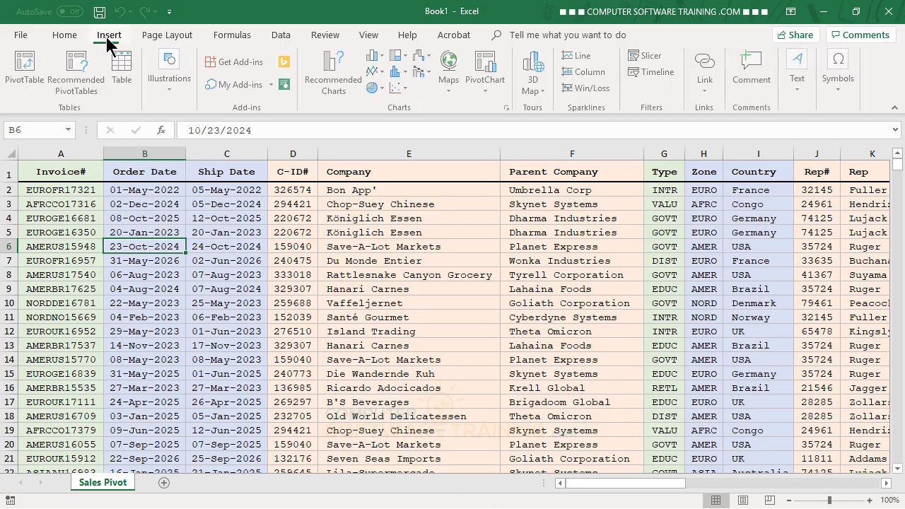
click(27, 65)
click(550, 432)
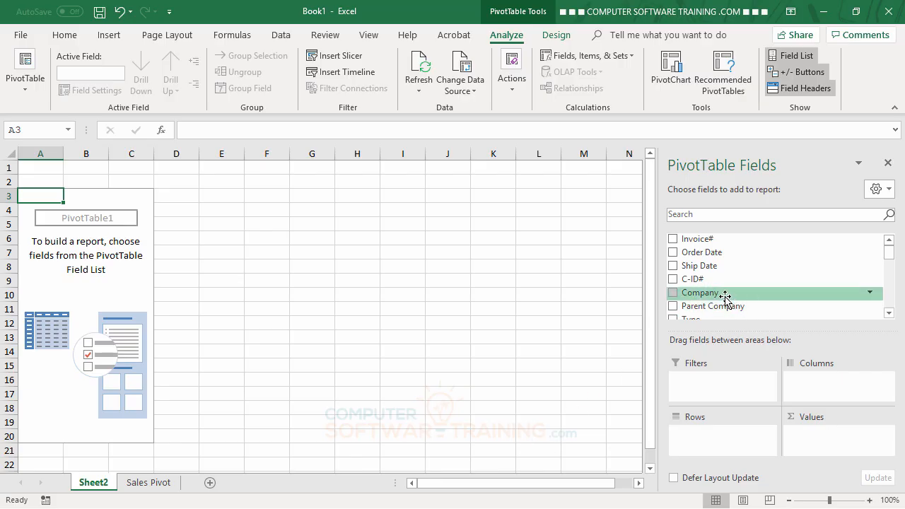
Add Company to the PivotTable's rows and T-Sale to its values
drag(725, 299, 728, 437)
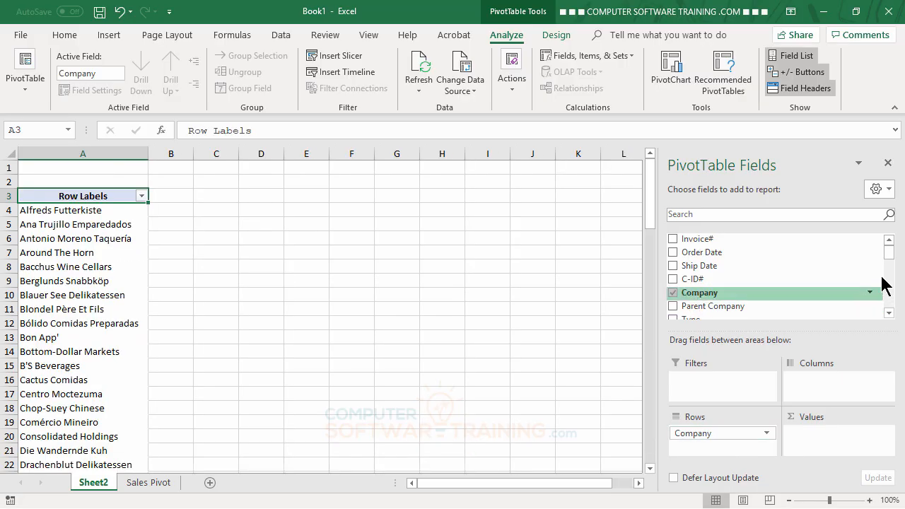
drag(889, 256, 888, 293)
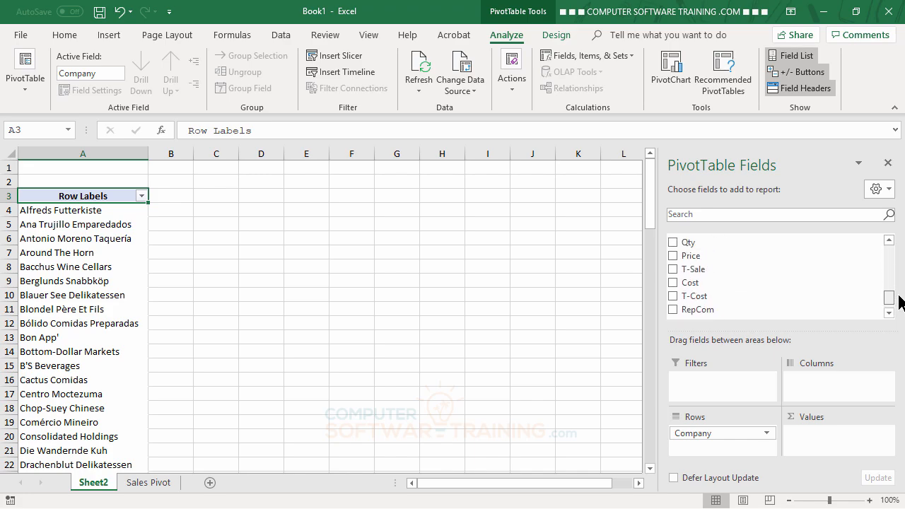
drag(710, 272, 815, 433)
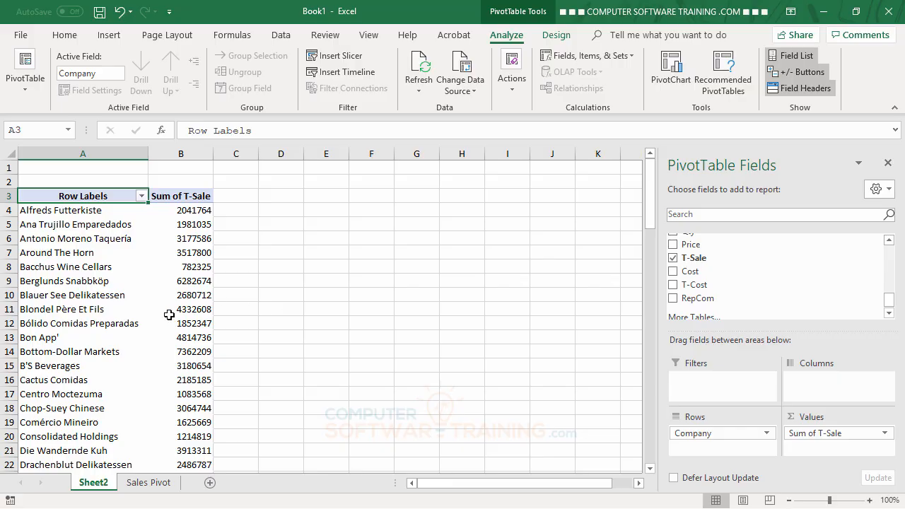
Add T-Sale to the values a second time and show it as Rank Largest to Smallest with Company as base field
mouse_move(190, 211)
mouse_move(201, 276)
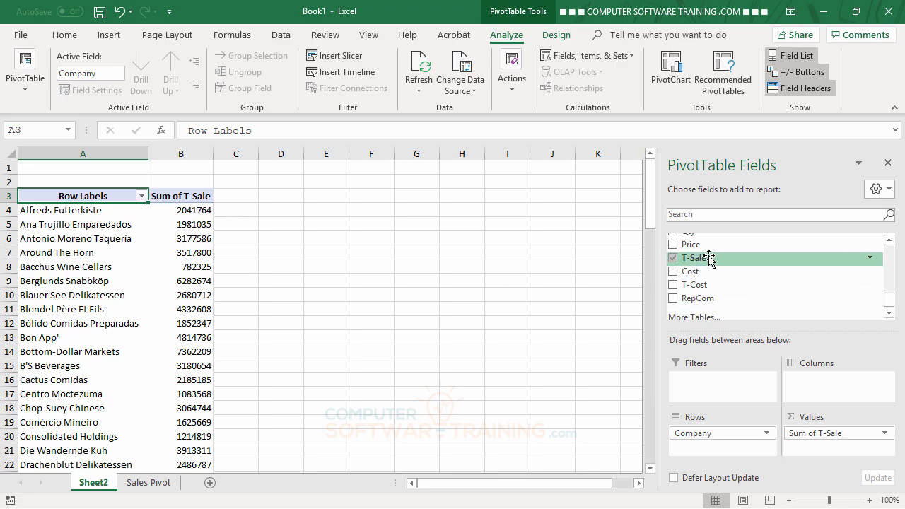
drag(710, 259, 825, 437)
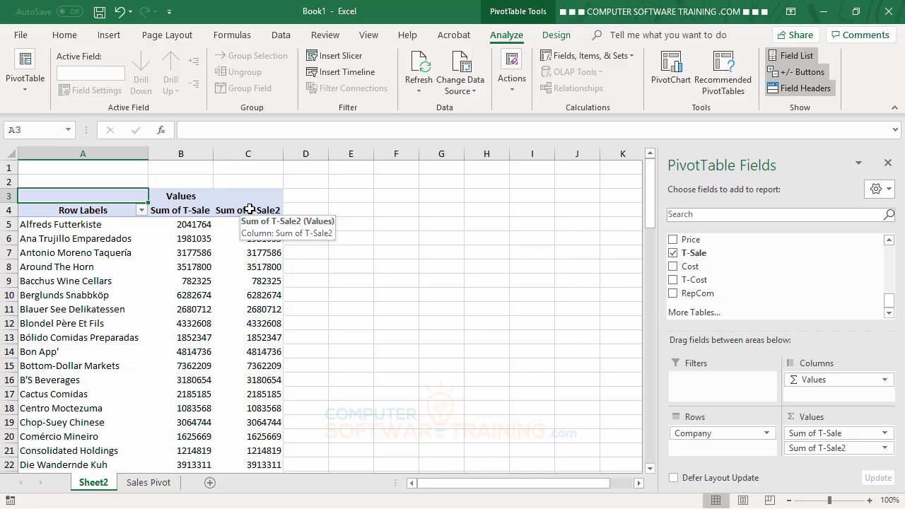
click(251, 210)
double_click(251, 210)
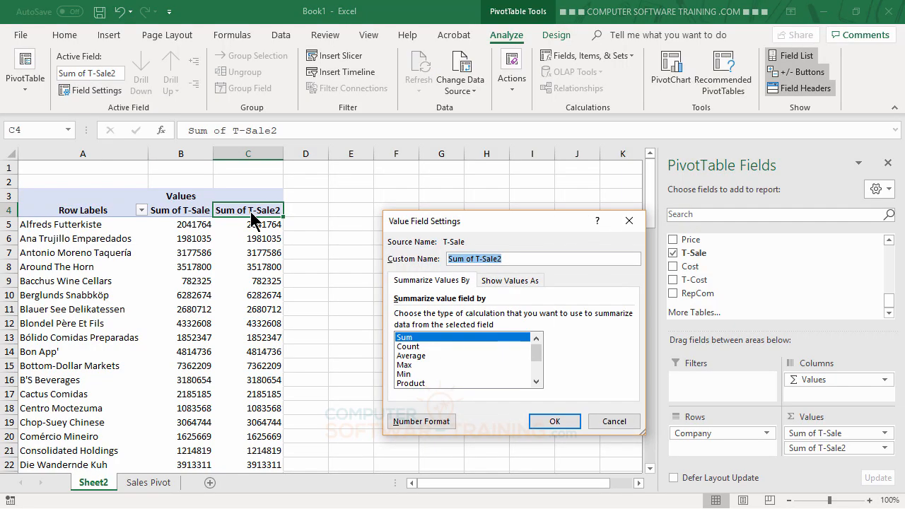
click(514, 281)
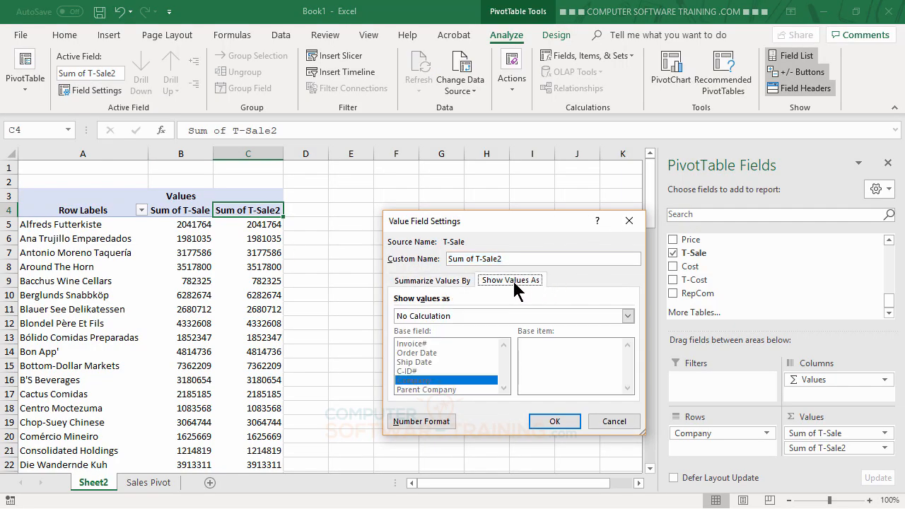
click(499, 317)
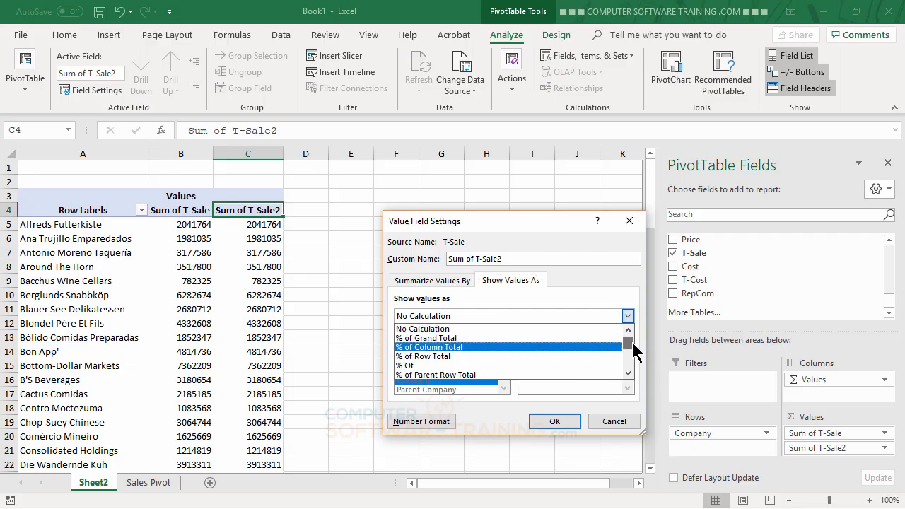
drag(632, 340, 633, 360)
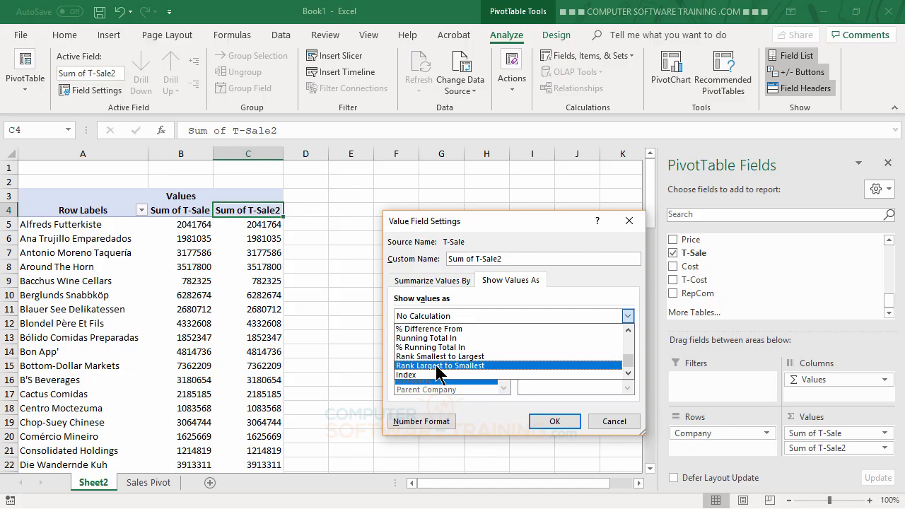
click(437, 365)
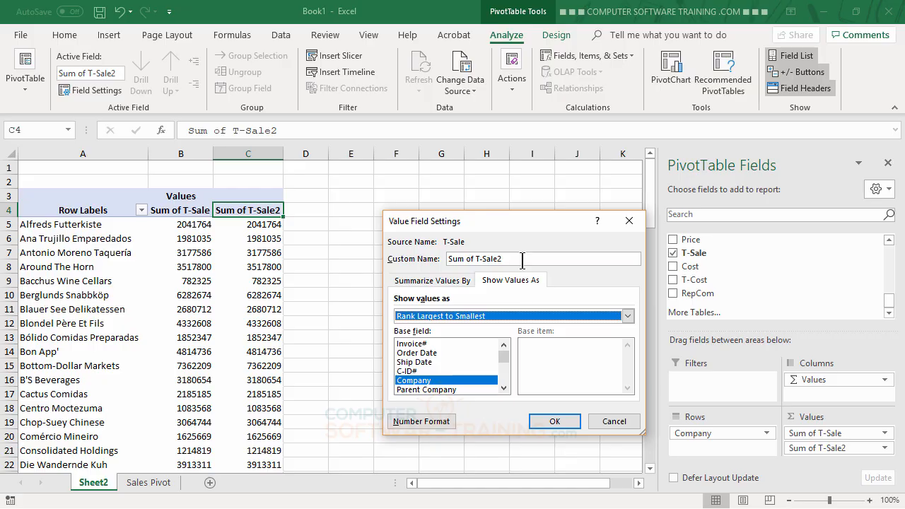
Give the second T-Sale value field the custom name Rank and apply its settings
drag(509, 259, 440, 259)
text(RA)
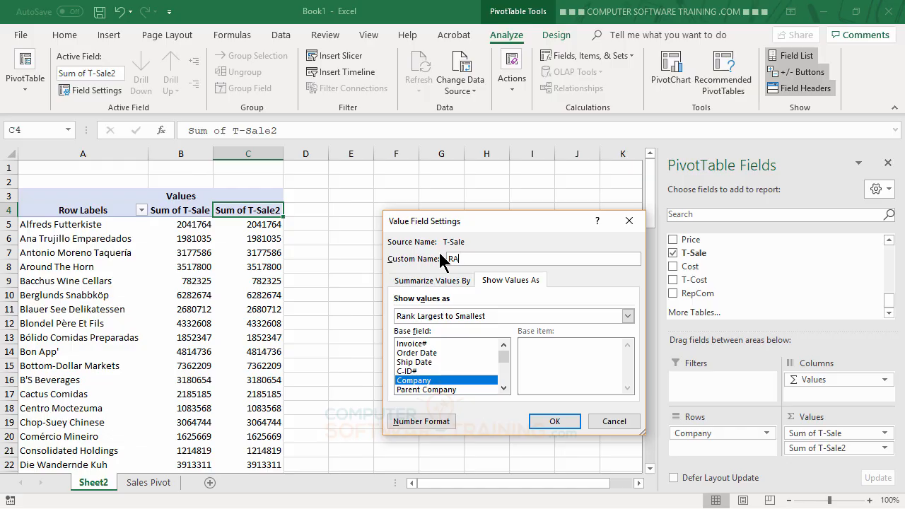
key(BackSpace)
text(ank)
click(553, 422)
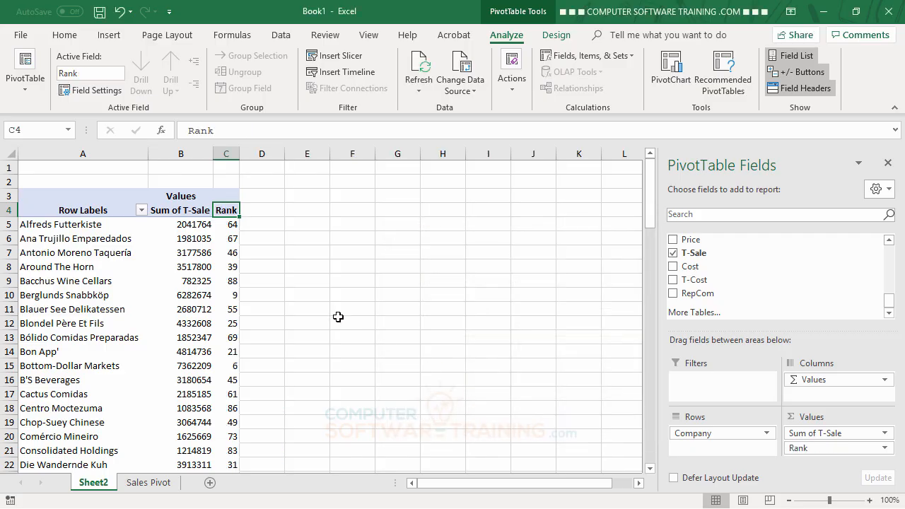
Sort the PivotTable by Sum of T-Sale from largest to smallest
right_click(188, 227)
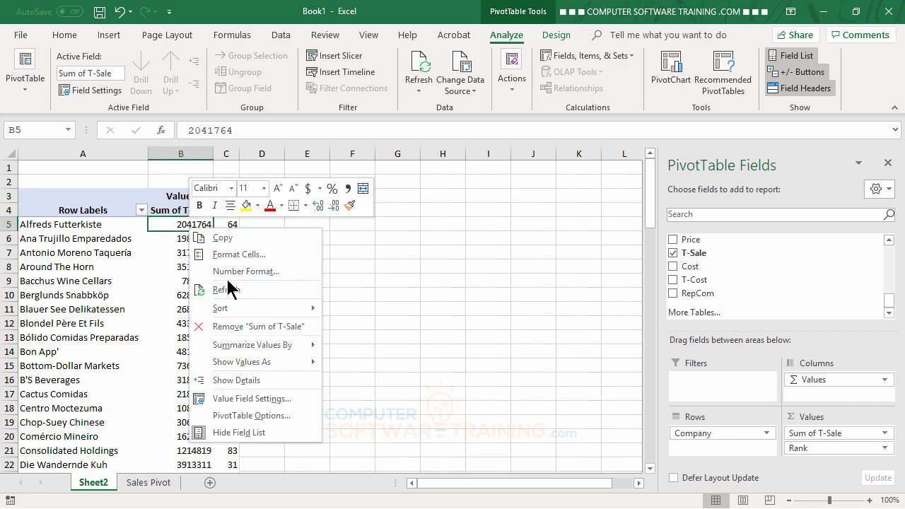
mouse_move(249, 314)
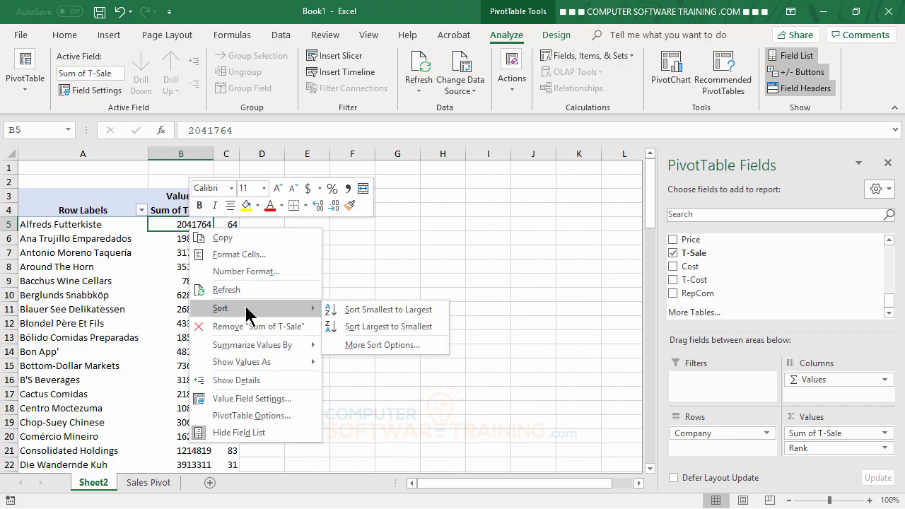
click(375, 327)
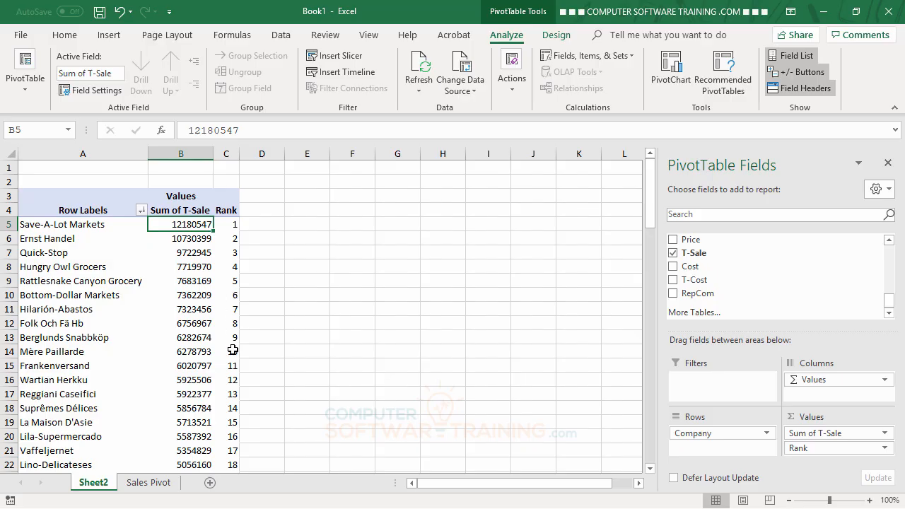
Sort the company row labels alphabetically from A to Z
click(43, 241)
right_click(44, 242)
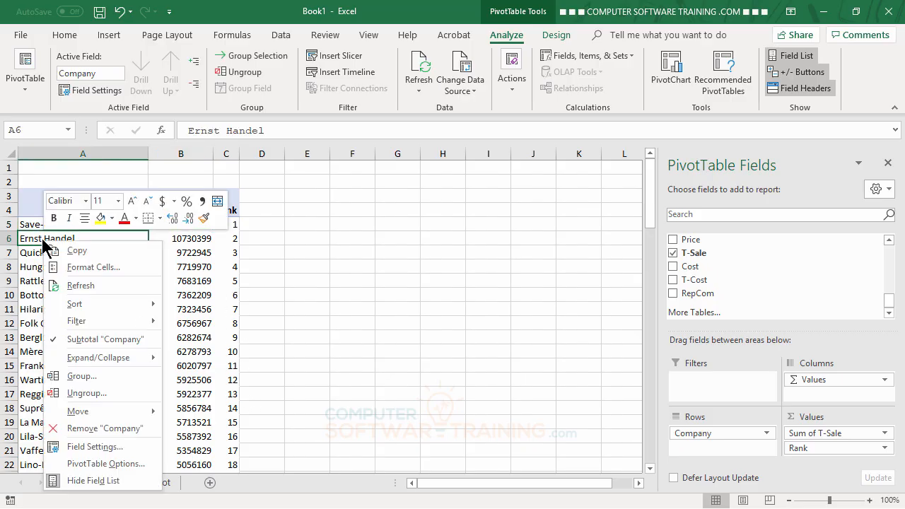
mouse_move(81, 309)
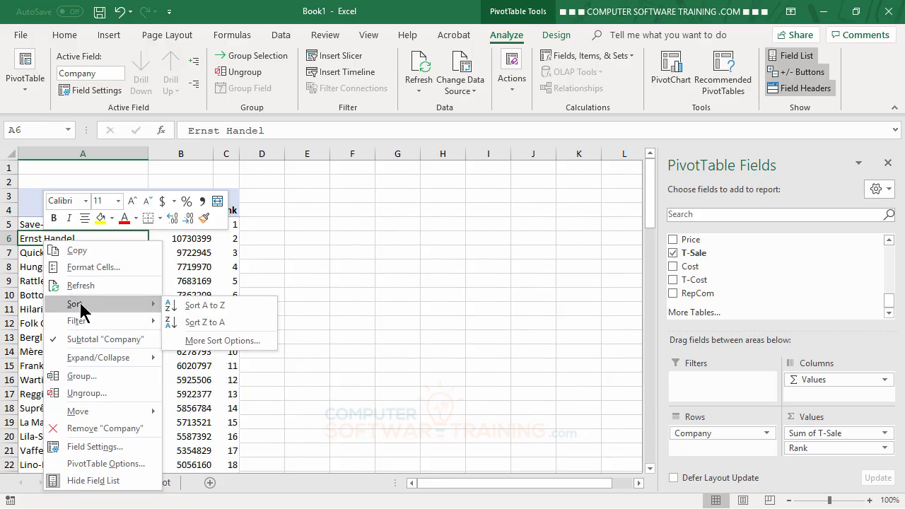
click(204, 309)
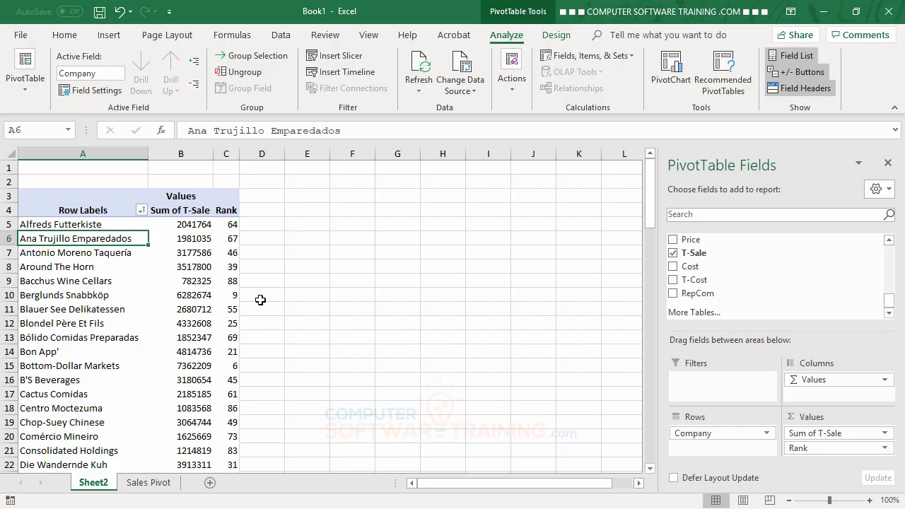
Rename the Sum of T-Sale field as Revenue and format its numbers as Currency with 0 decimal places
double_click(177, 210)
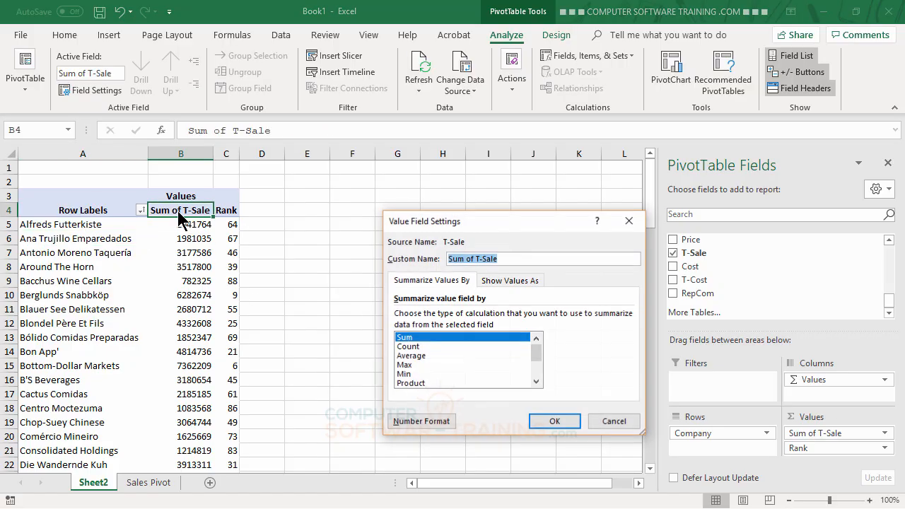
text(Revenue)
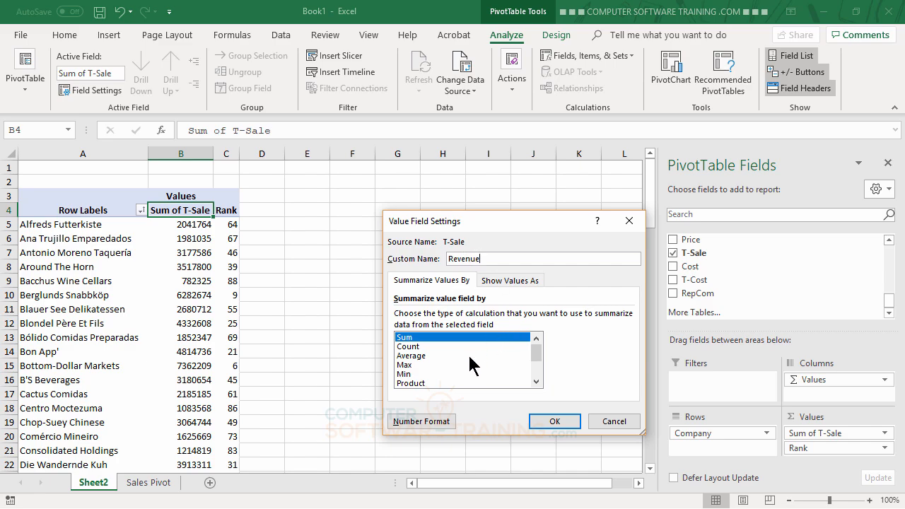
click(431, 419)
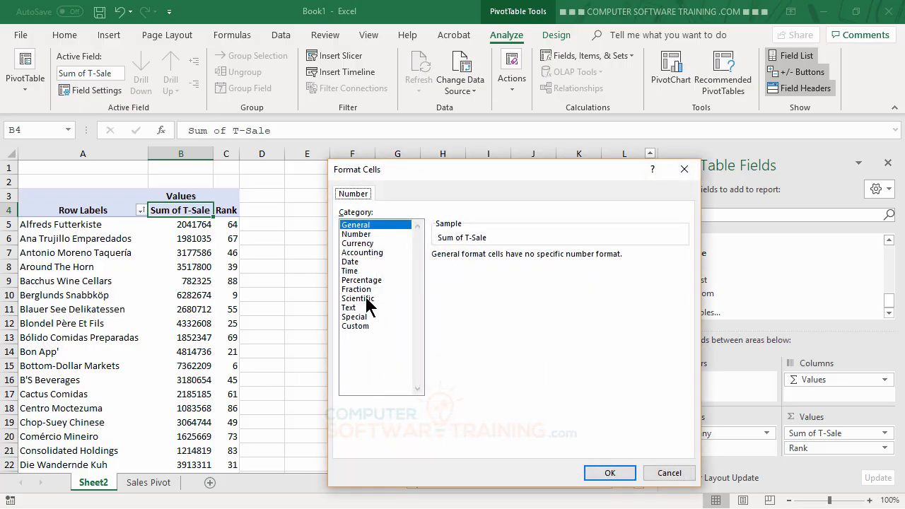
click(361, 243)
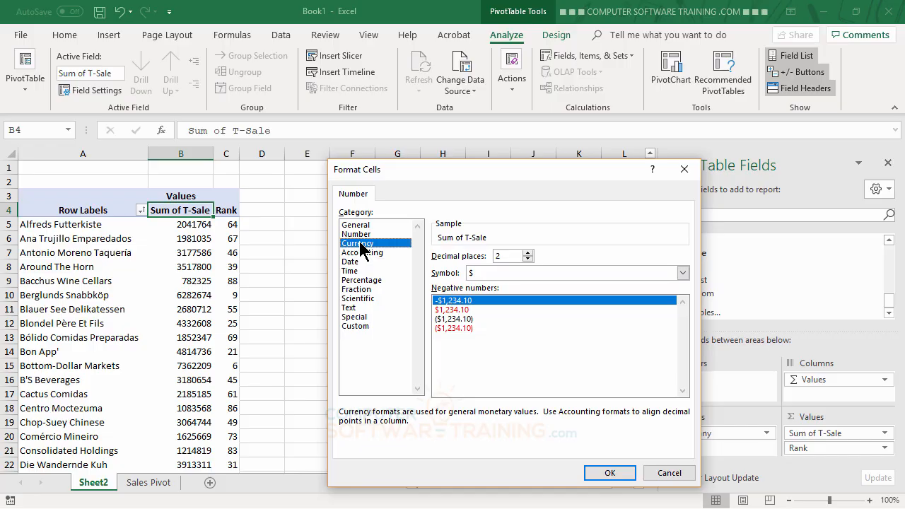
click(528, 258)
click(528, 259)
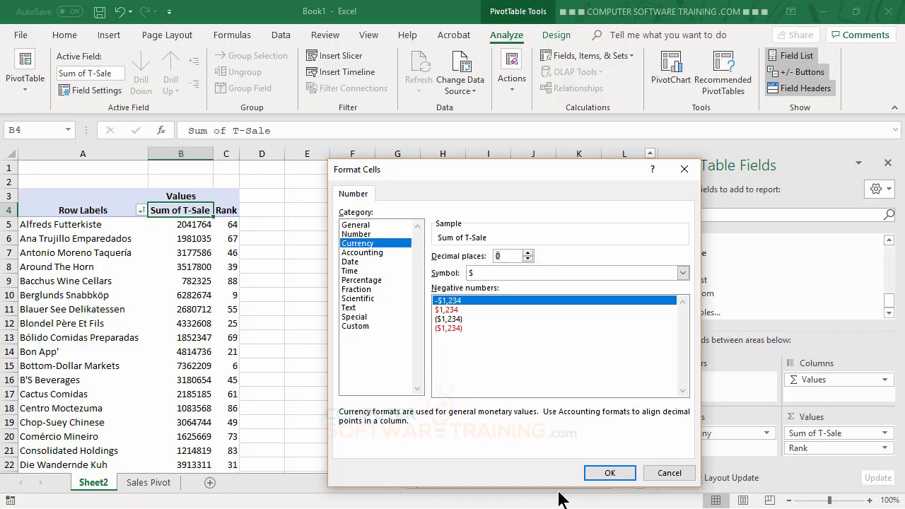
click(608, 474)
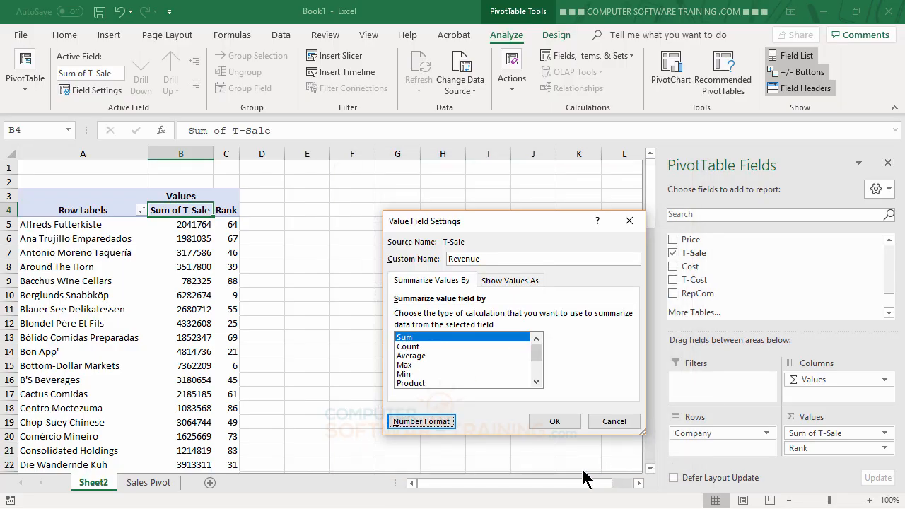
click(566, 423)
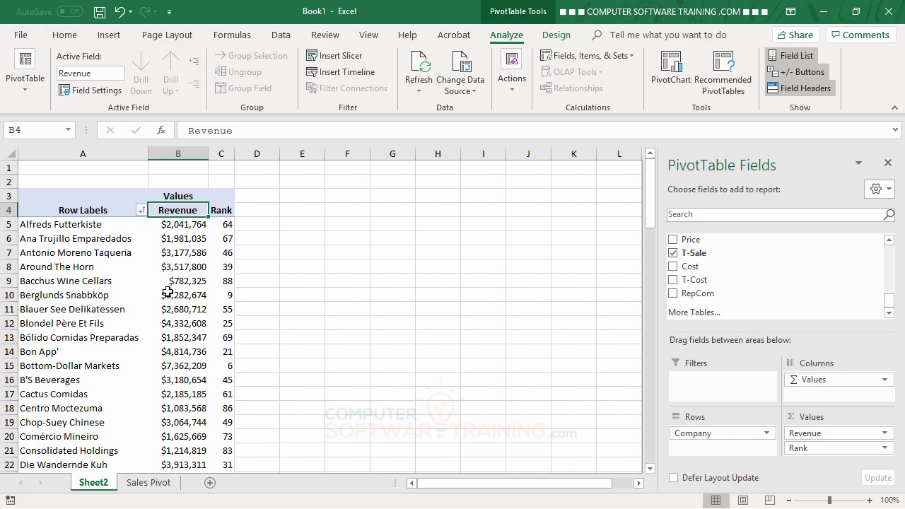
Change the Revenue field's number format to the Number category
mouse_move(227, 458)
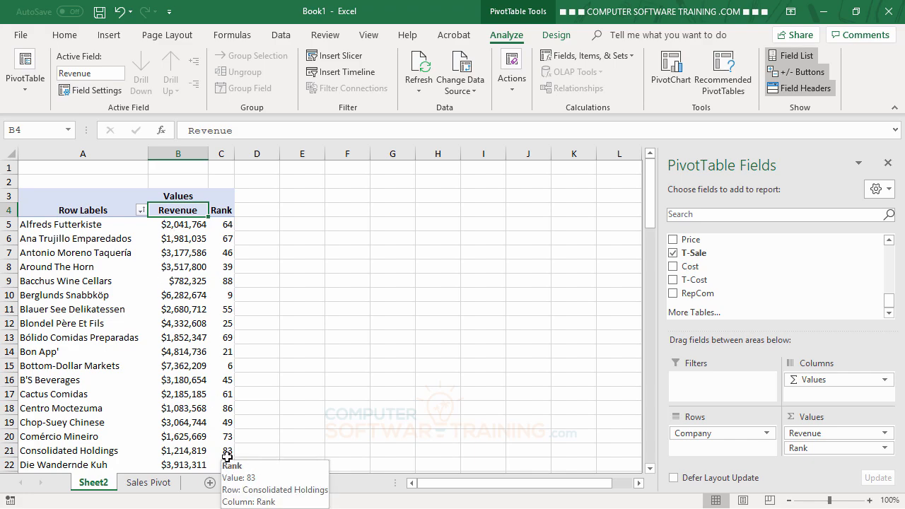
double_click(181, 210)
click(422, 422)
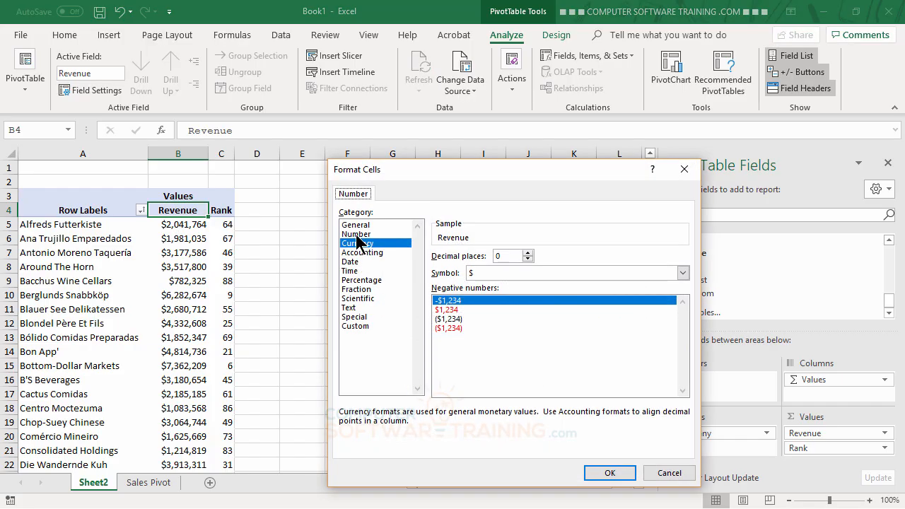
click(358, 234)
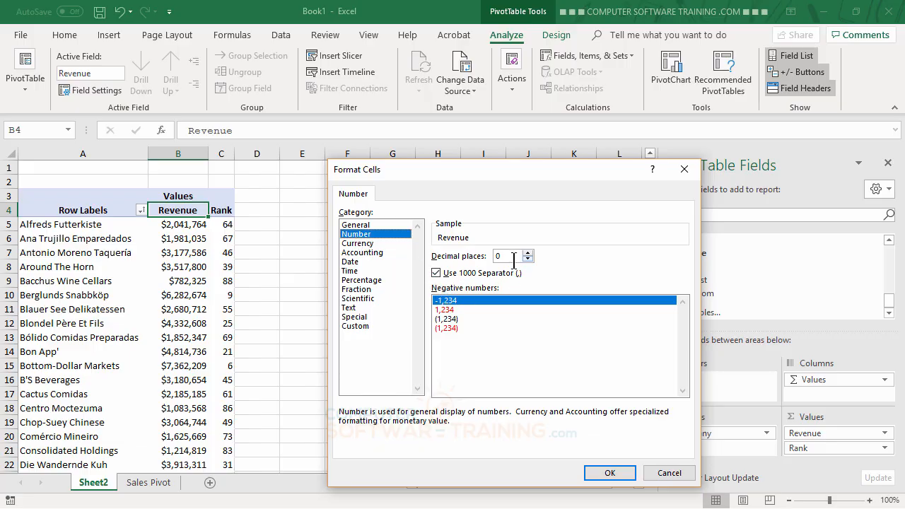
click(606, 475)
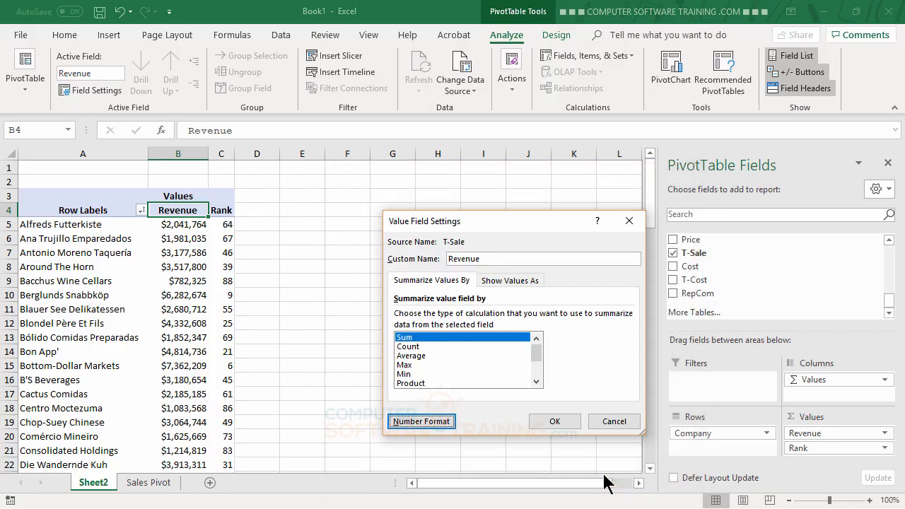
click(555, 423)
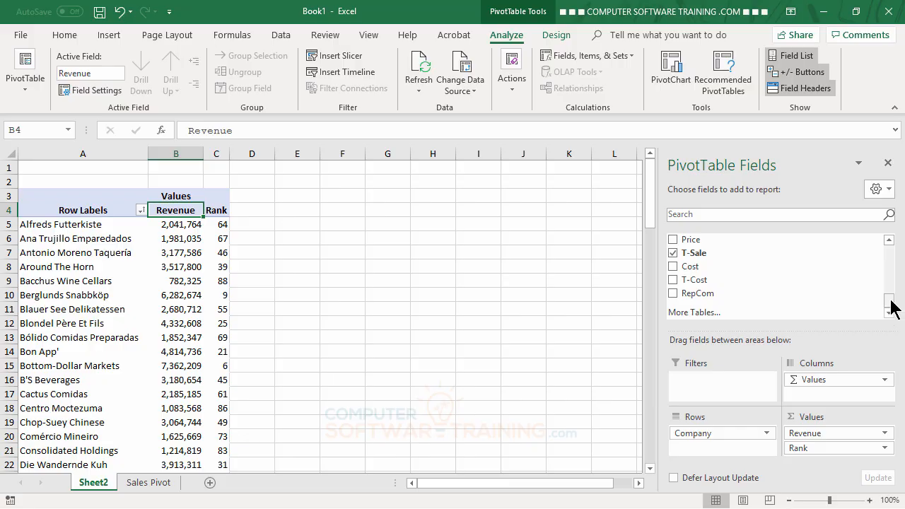
Add the Order Date field to the PivotTable's columns, ahead of Values
drag(892, 309, 893, 255)
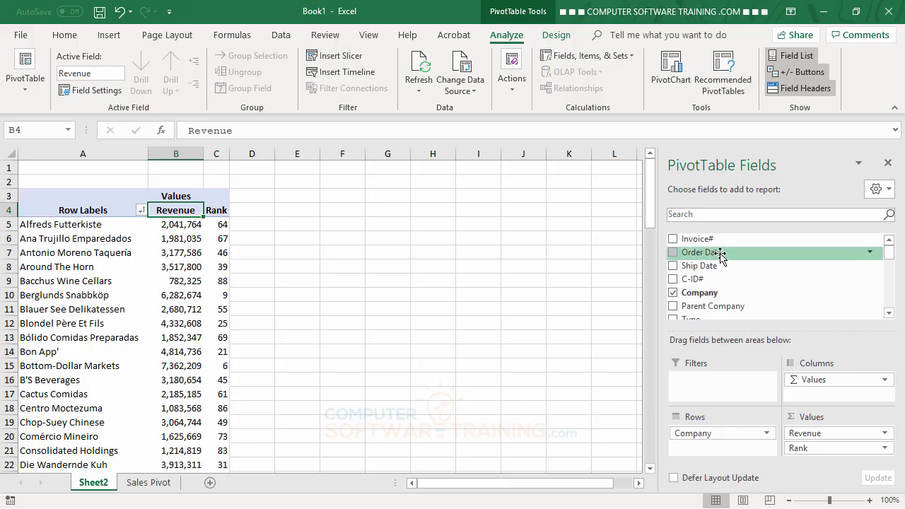
drag(720, 256, 826, 380)
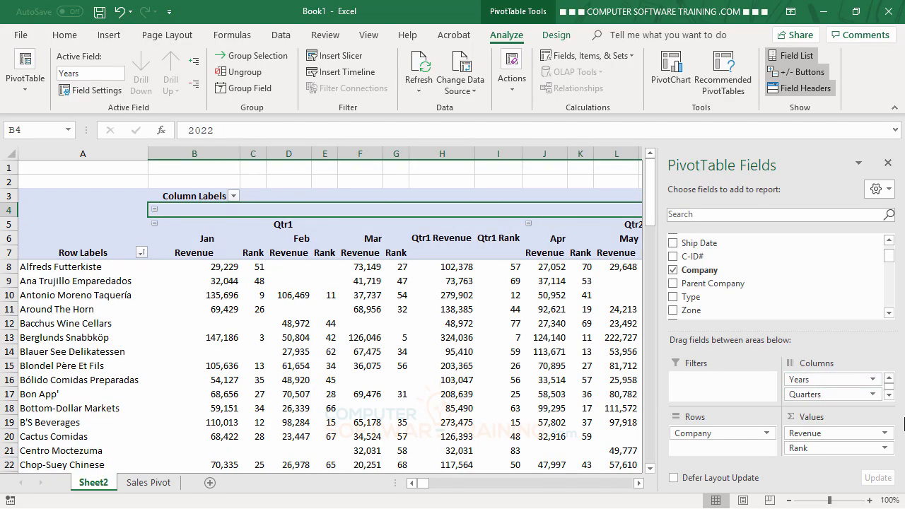
Group the Order Date columns by Years only, removing the Months and Quarters grouping levels
click(890, 395)
click(889, 395)
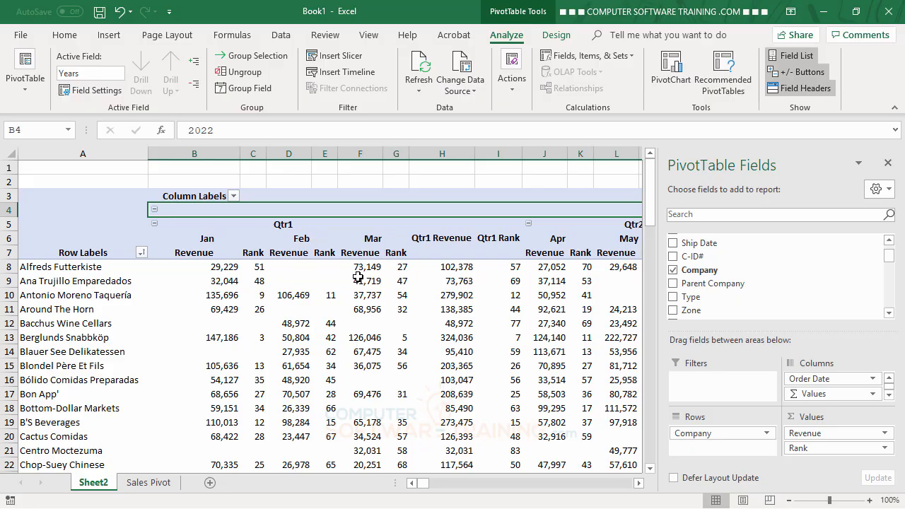
click(304, 242)
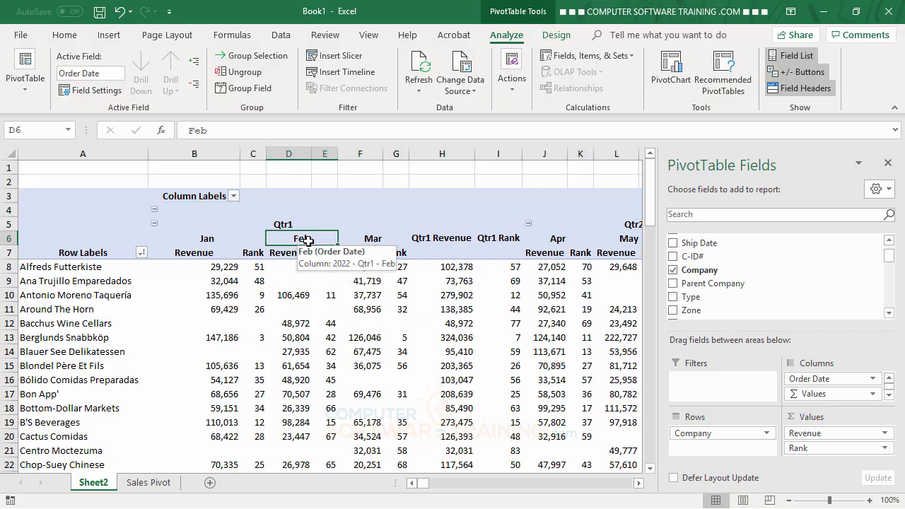
click(276, 224)
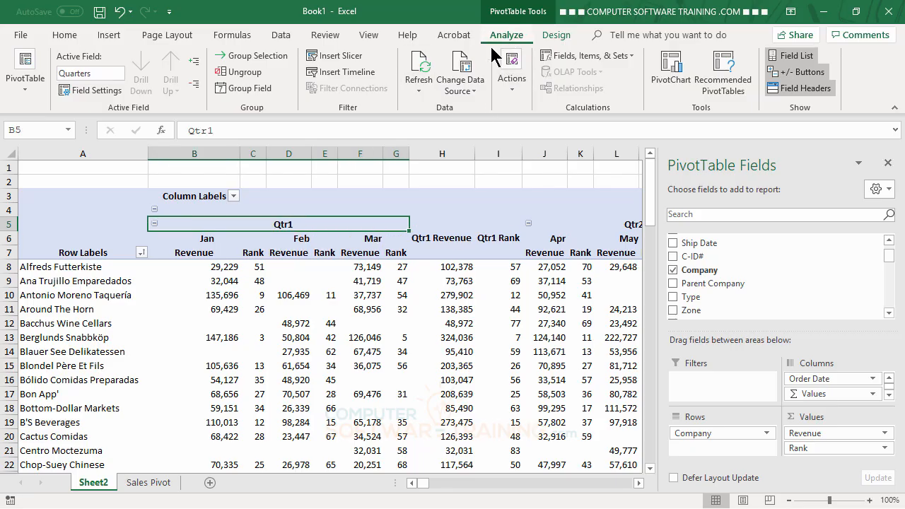
click(244, 88)
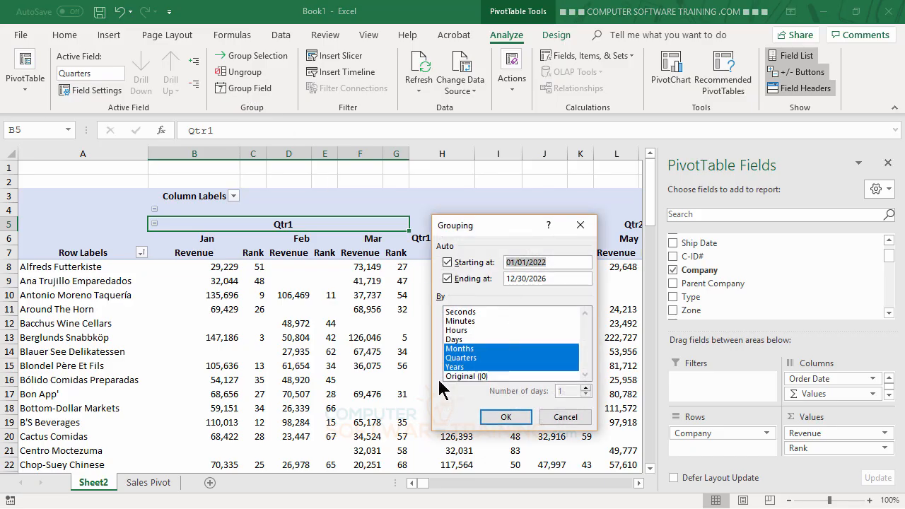
click(461, 349)
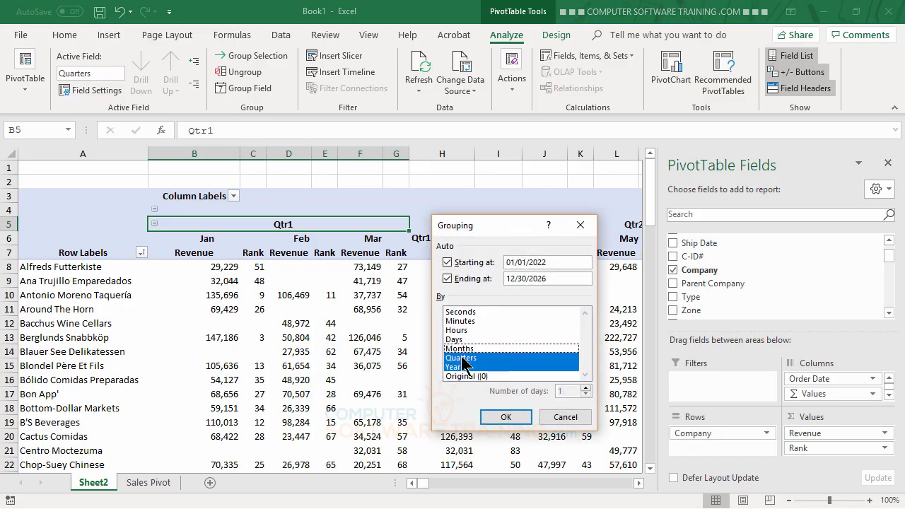
click(461, 358)
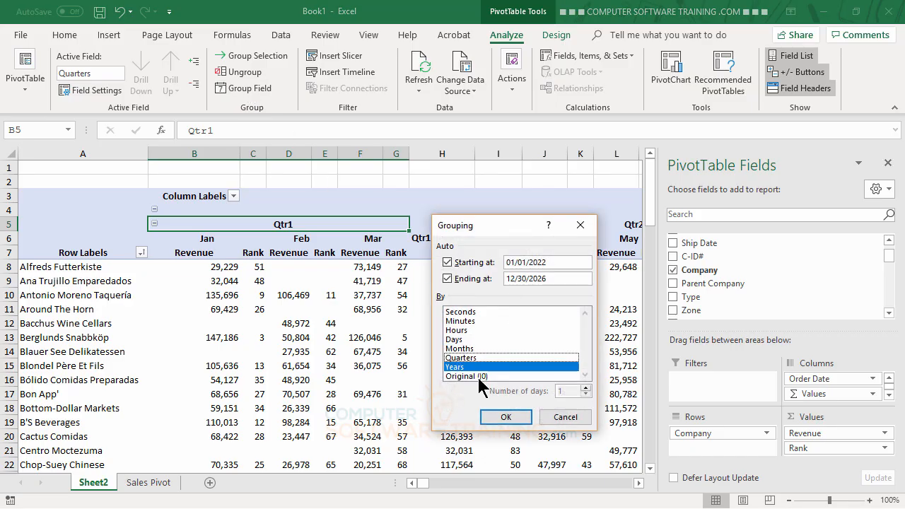
click(506, 417)
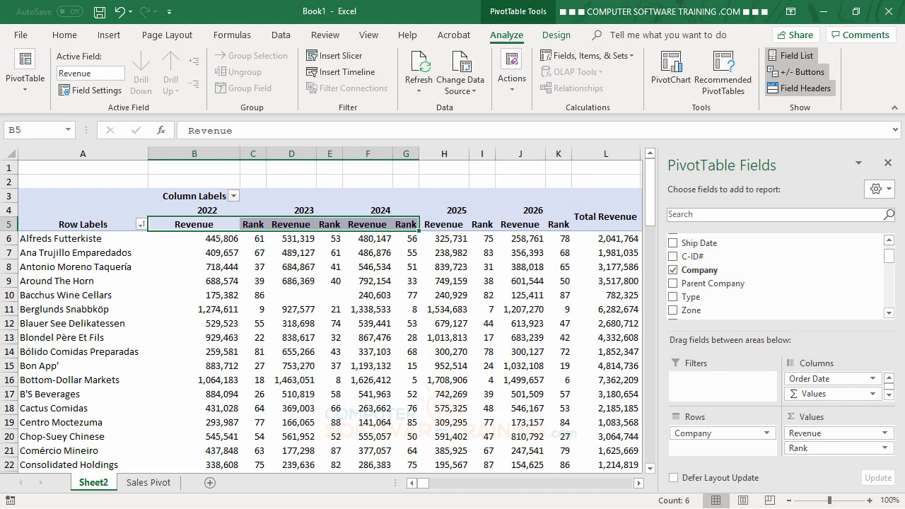
Turn off merging and centering of cells with labels in the PivotTable options
click(291, 282)
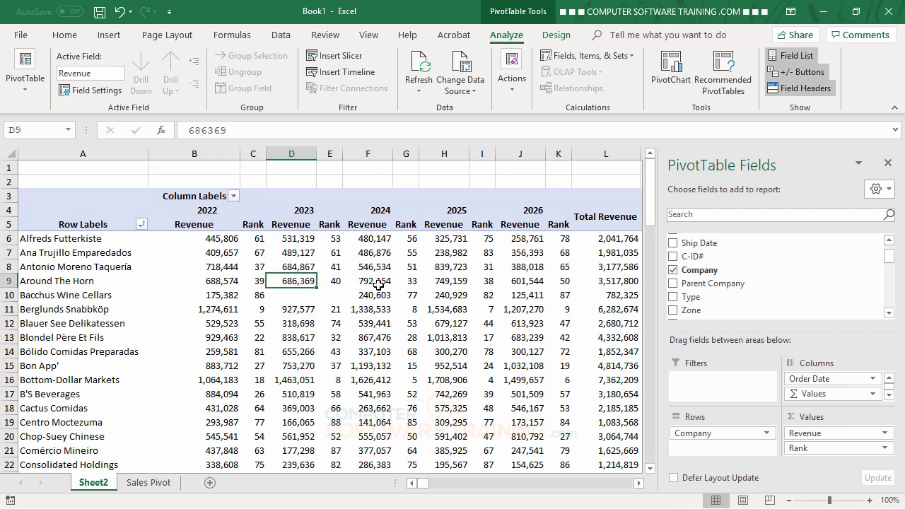
click(298, 267)
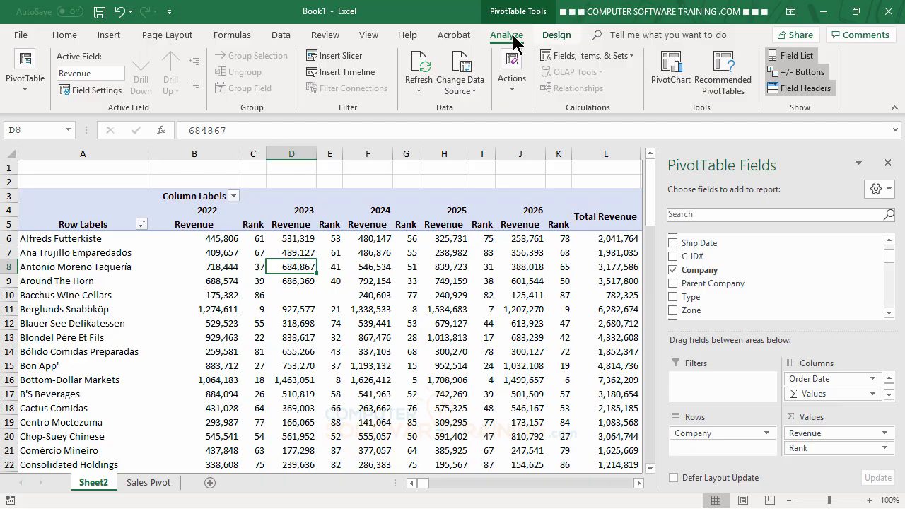
click(30, 87)
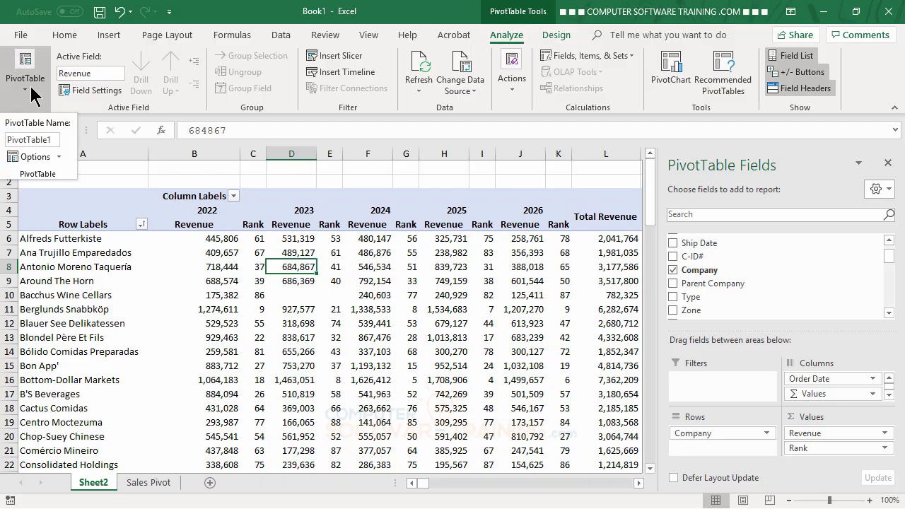
click(31, 160)
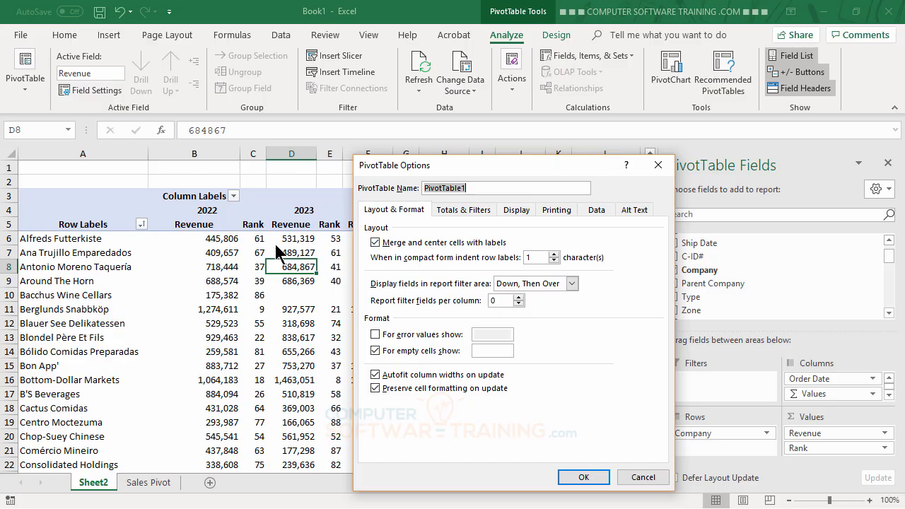
click(376, 243)
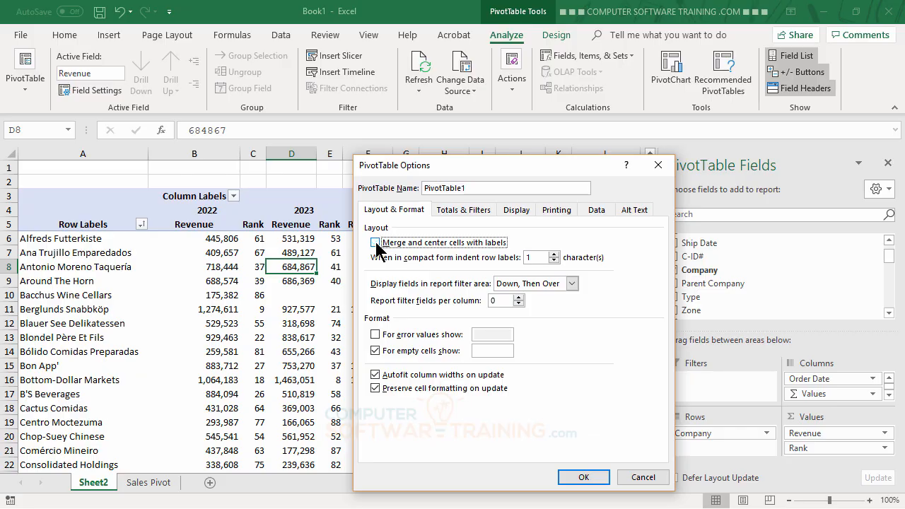
click(578, 478)
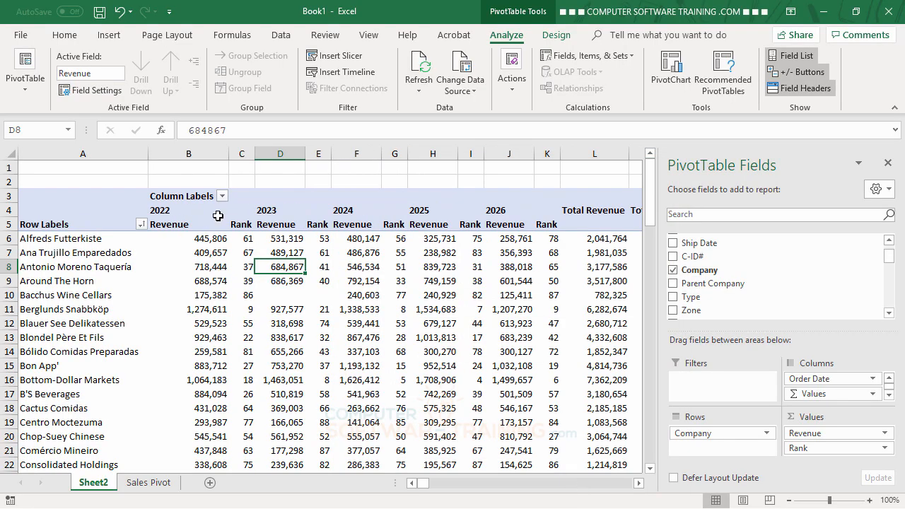
Turn merging and centering of cells with labels back on in the PivotTable options
click(25, 85)
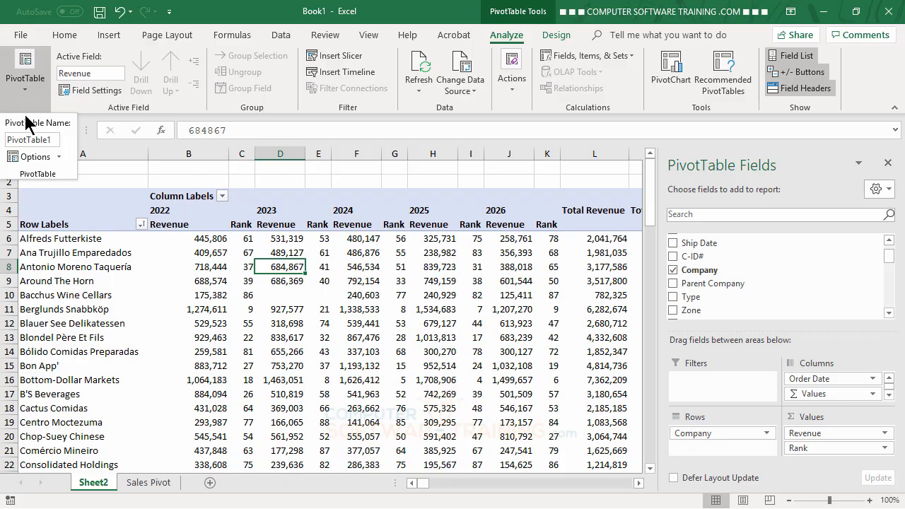
click(29, 158)
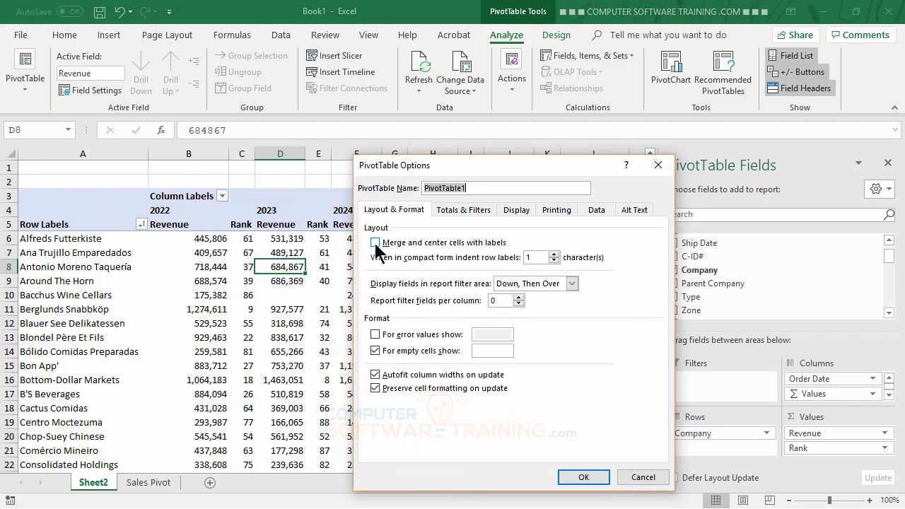
click(375, 243)
click(578, 478)
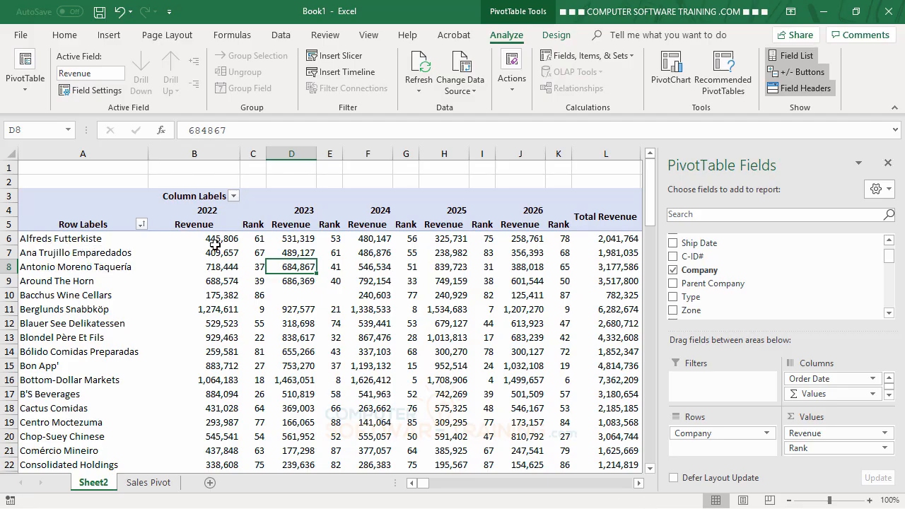
Apply the gray Medium PivotTable style with black header and total rows, and turn on banded rows
mouse_move(217, 241)
click(94, 256)
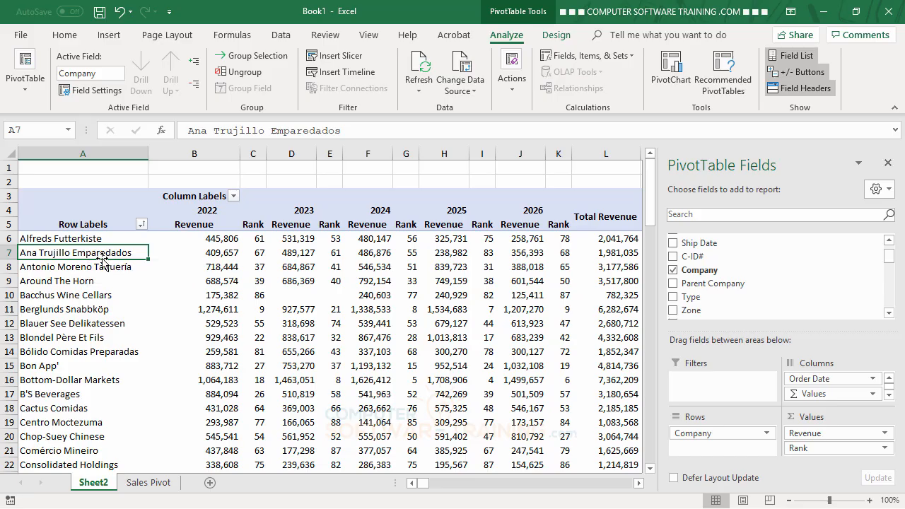
click(557, 35)
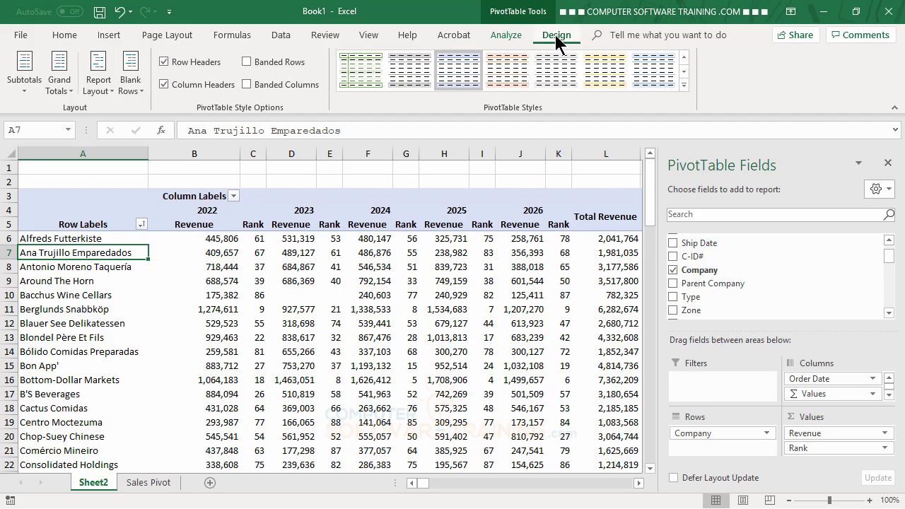
click(685, 84)
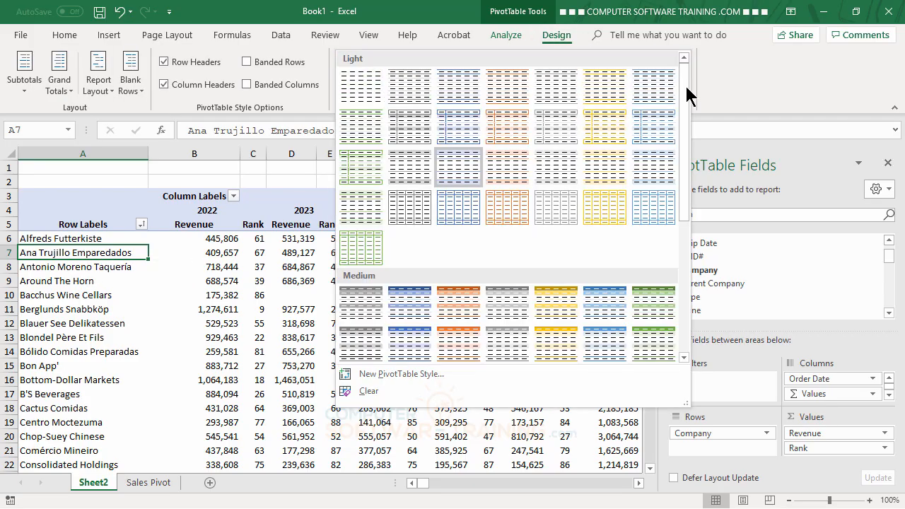
click(684, 357)
click(684, 357)
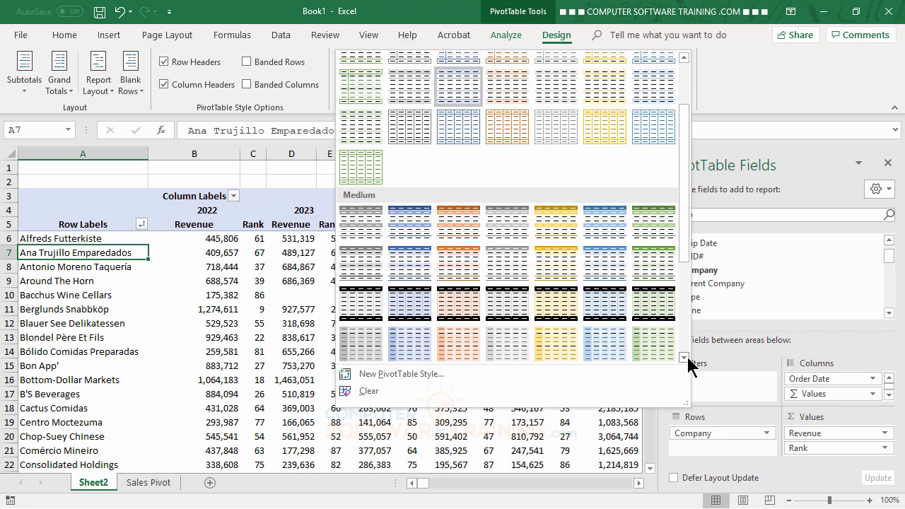
scroll(346, 234, up, 2)
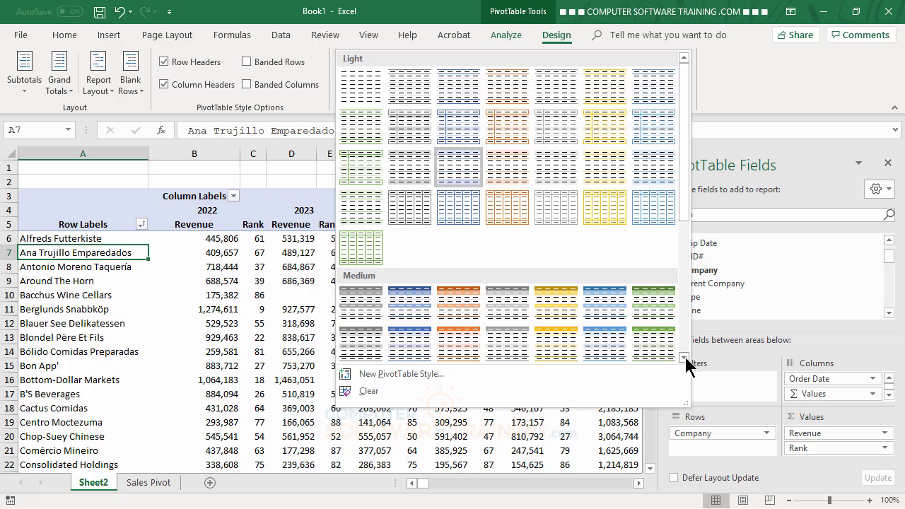
scroll(685, 358, down, 3)
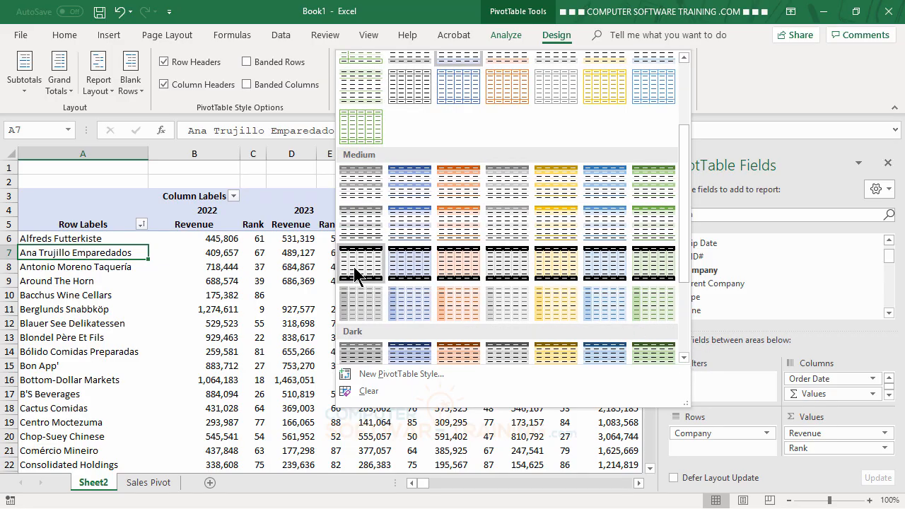
click(353, 267)
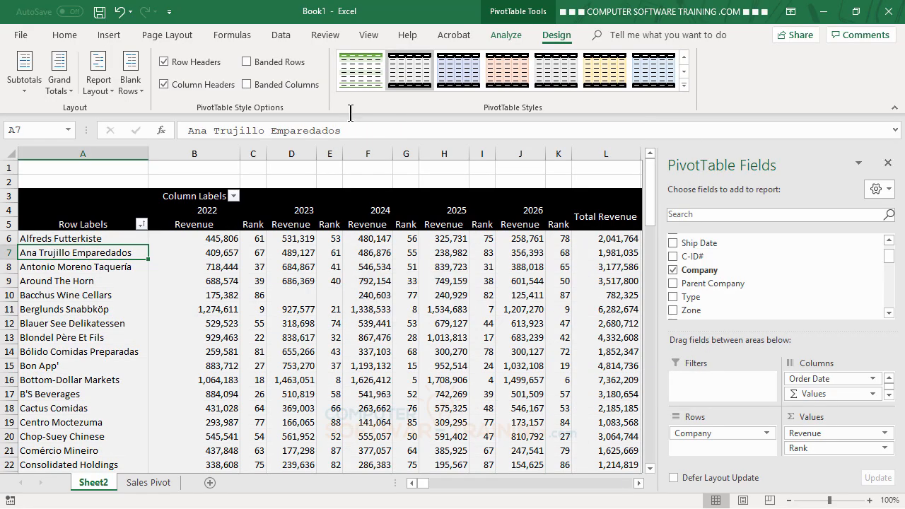
click(247, 62)
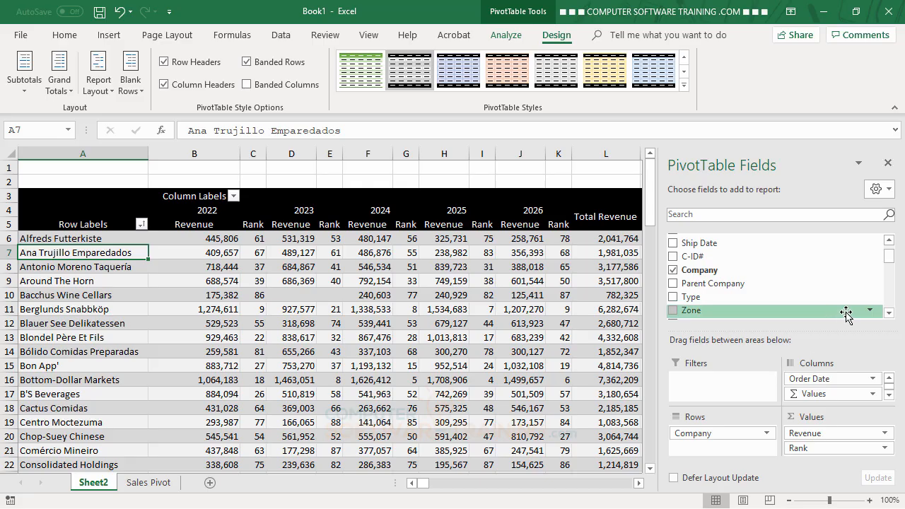
Add the Zone, Country and Rep fields to the PivotTable as report filters, in that order
drag(698, 317, 704, 379)
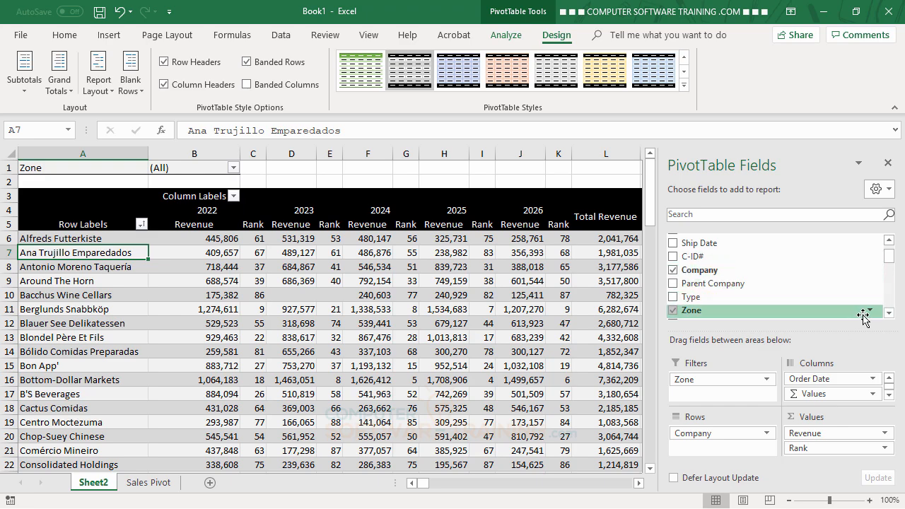
click(889, 314)
drag(712, 309, 722, 393)
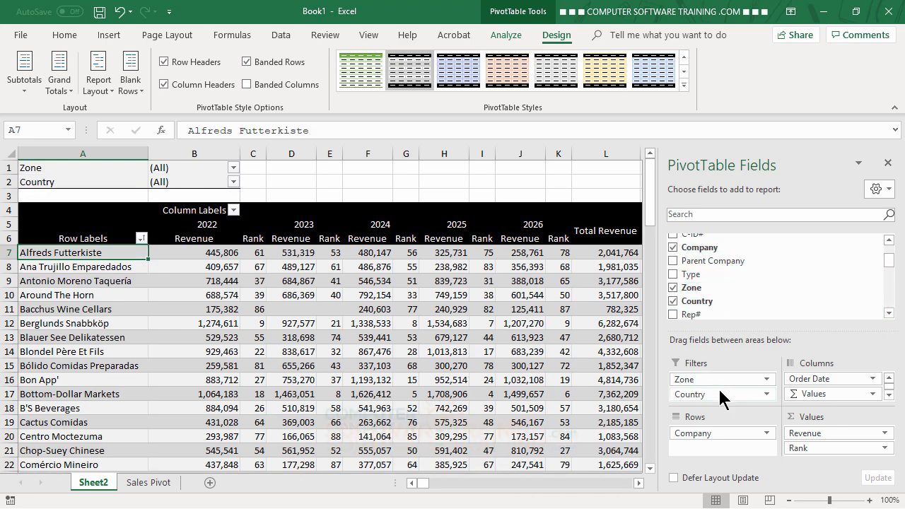
click(889, 313)
click(889, 313)
drag(725, 297, 715, 403)
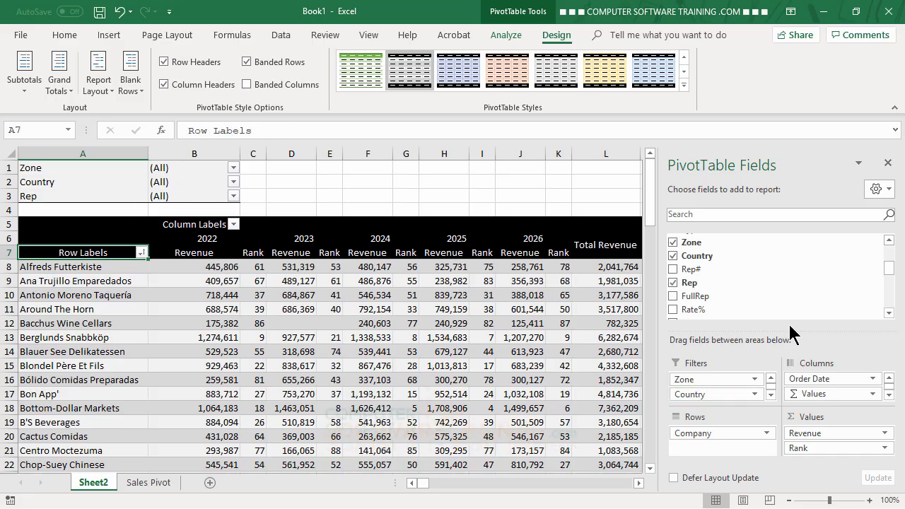
Add the Category field to the PivotTable as another report filter
click(889, 310)
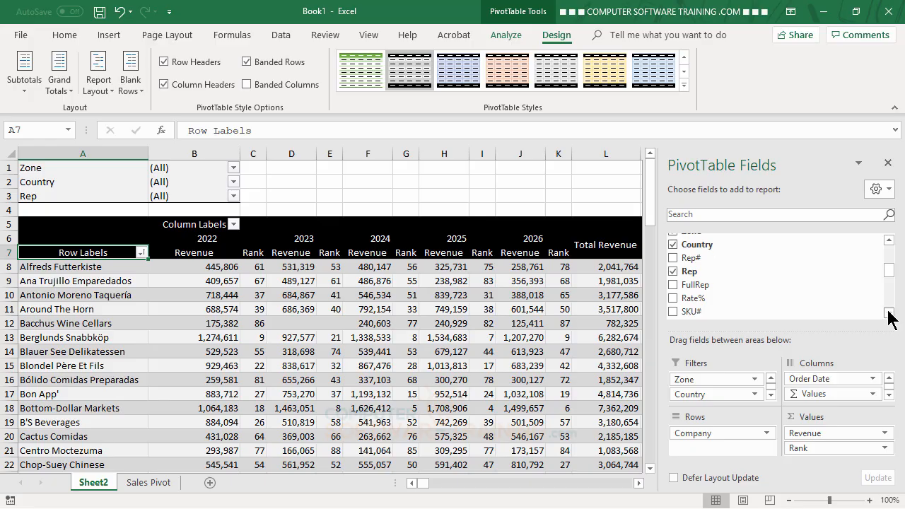
click(889, 310)
click(889, 311)
click(889, 311)
click(889, 310)
click(889, 310)
click(889, 311)
click(889, 311)
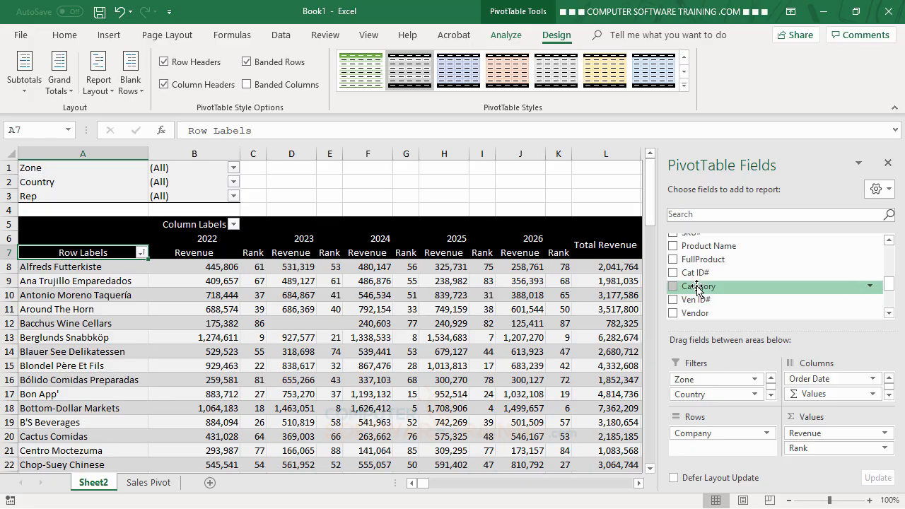
drag(697, 286, 704, 396)
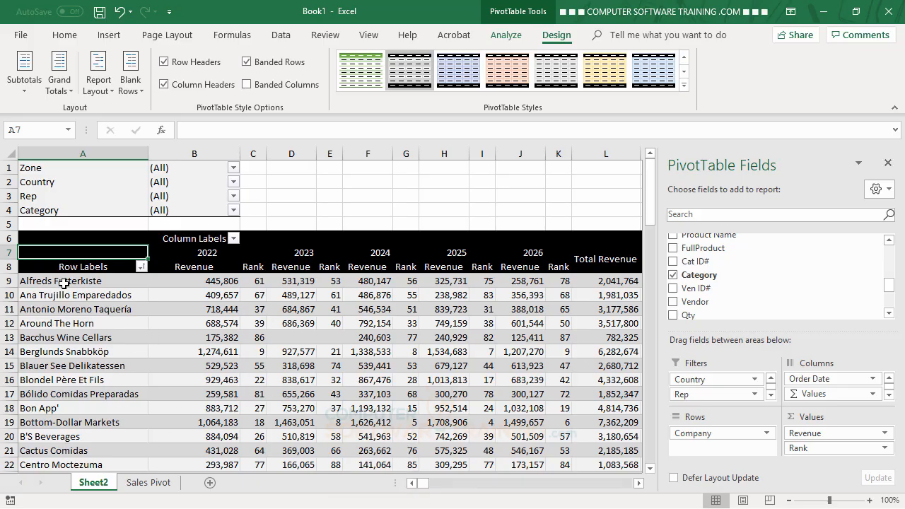
Filter the PivotTable to the AFRC zone with the Zone report filter
click(236, 164)
click(233, 167)
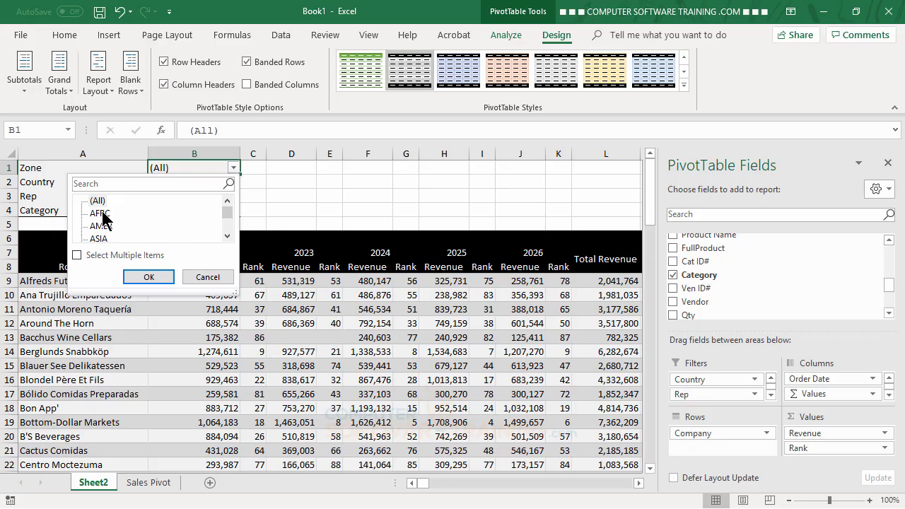
click(103, 214)
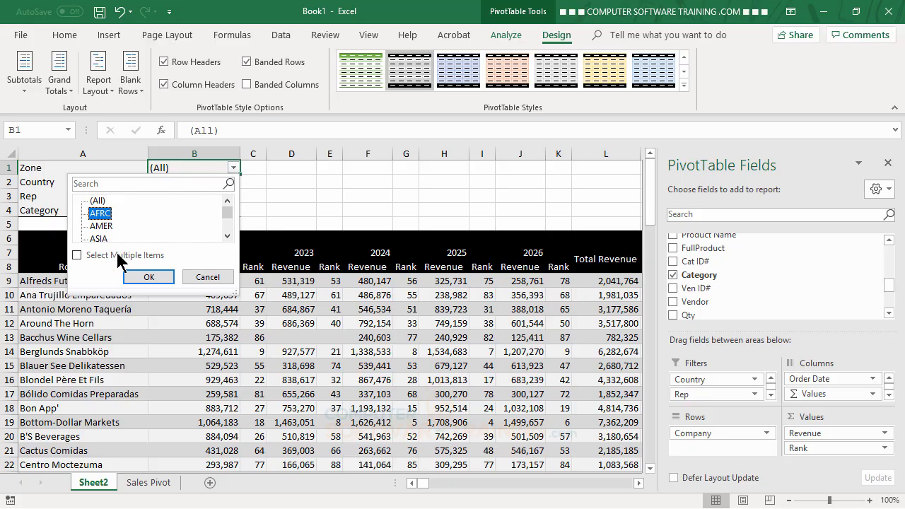
click(147, 277)
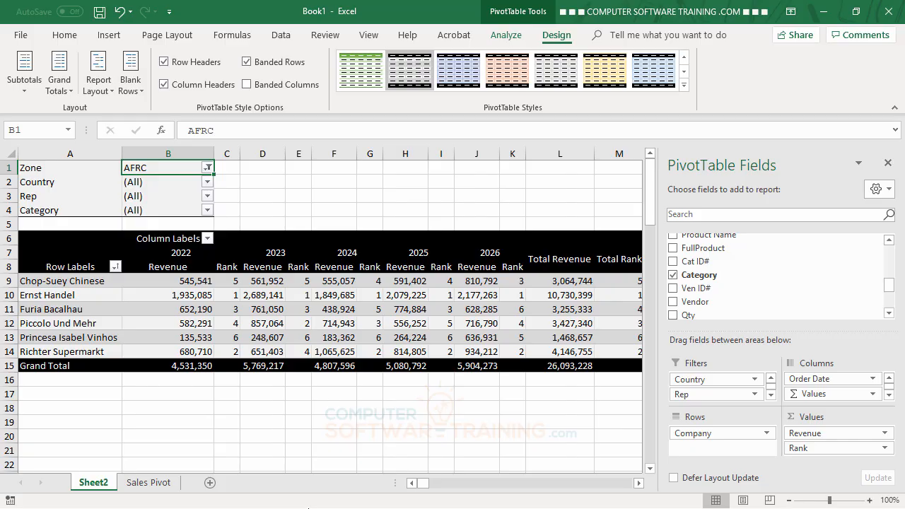
Reset the Zone report filter to (All) so every zone is included
click(208, 168)
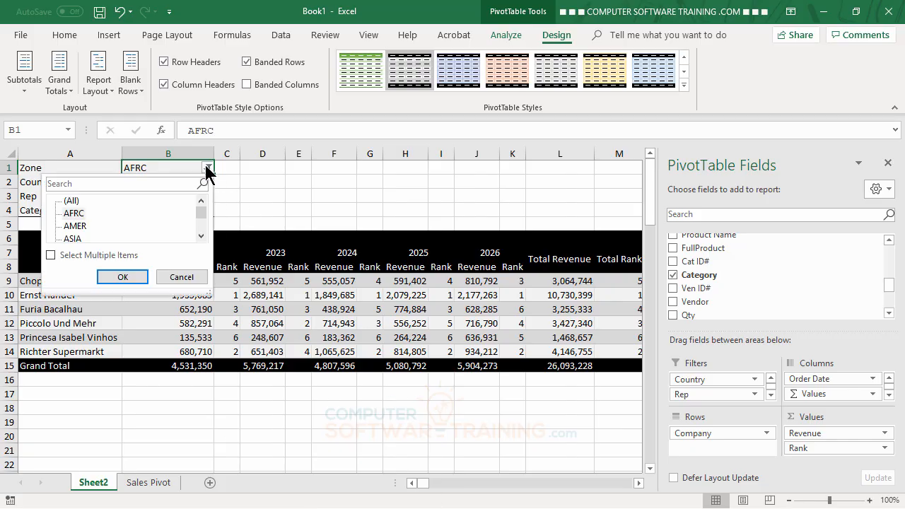
click(72, 200)
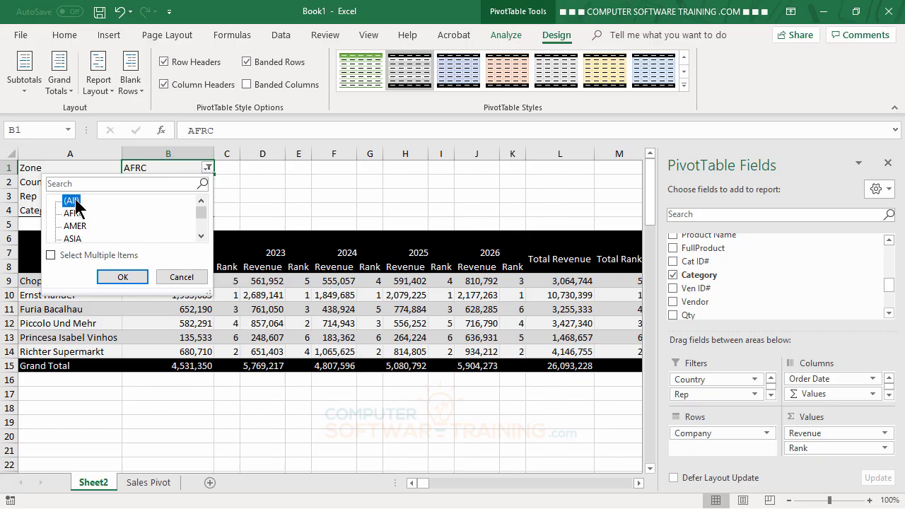
click(123, 277)
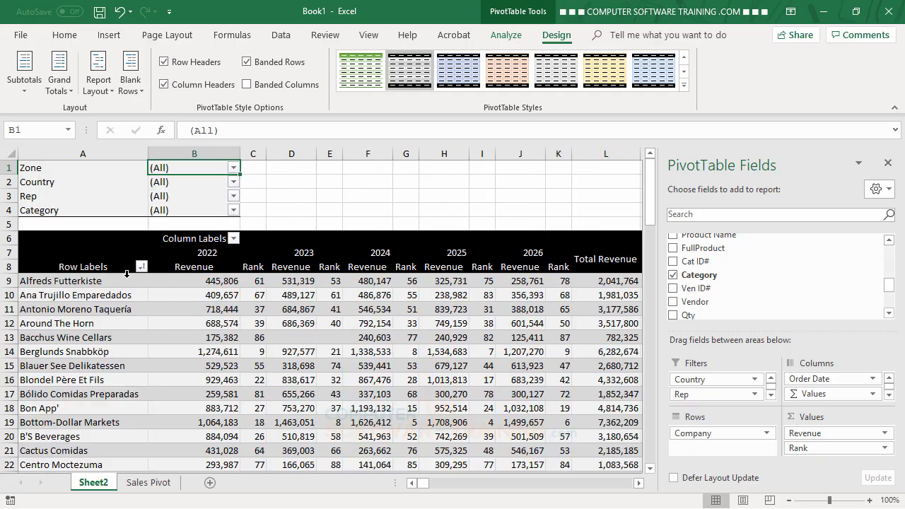
Filter the PivotTable to Argentina with the Country report filter
click(234, 184)
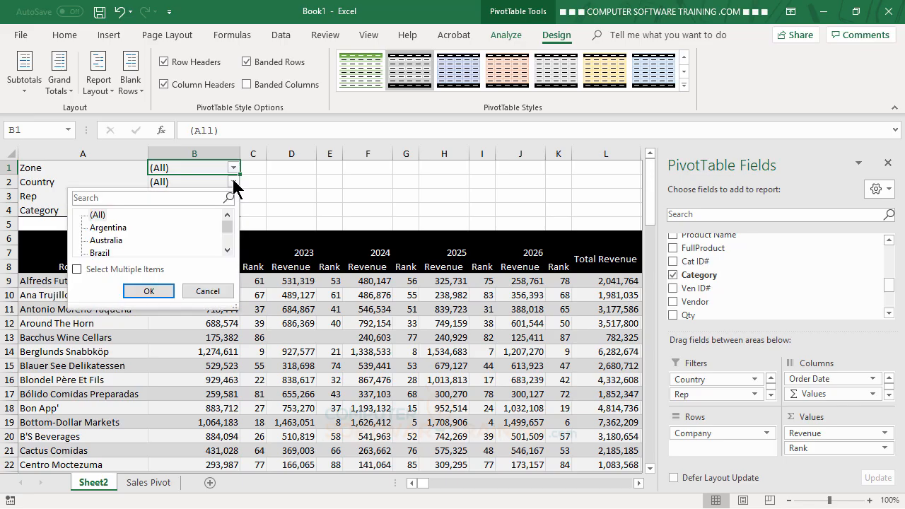
click(110, 230)
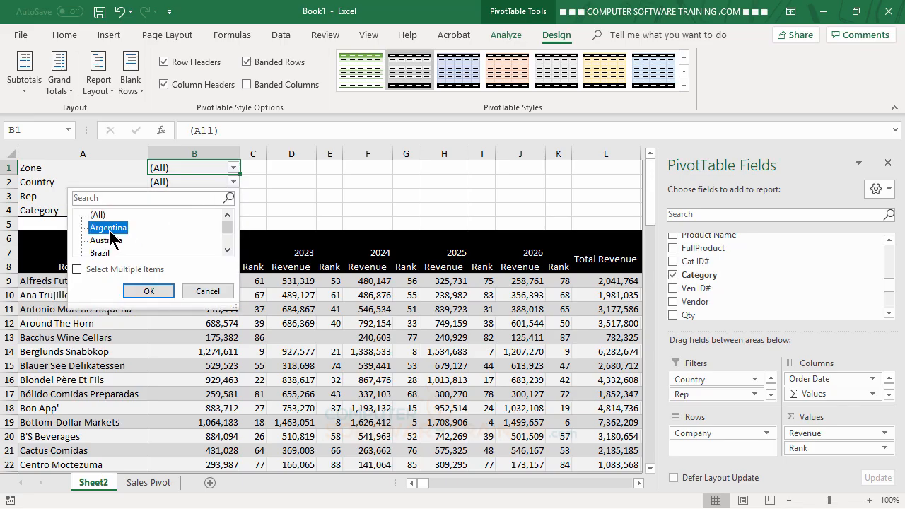
click(145, 291)
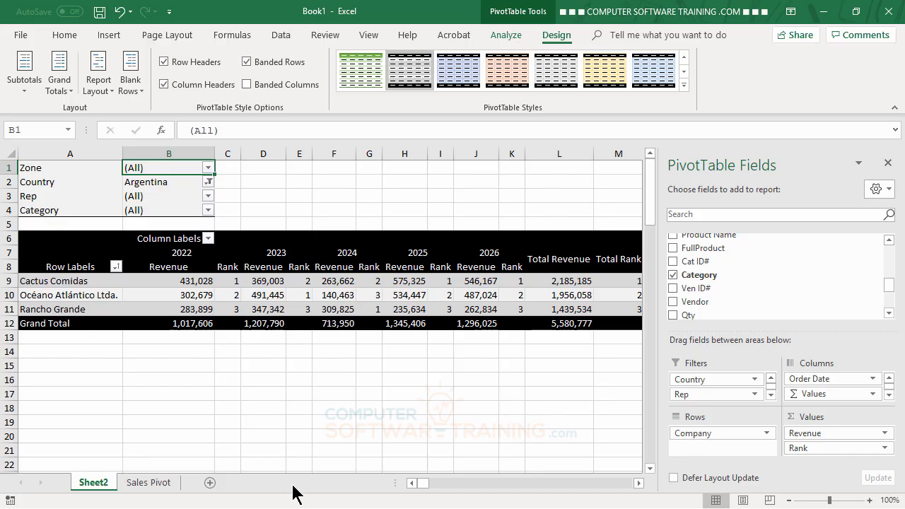
Reset the Country report filter to (All) so every country is included
click(209, 182)
click(73, 215)
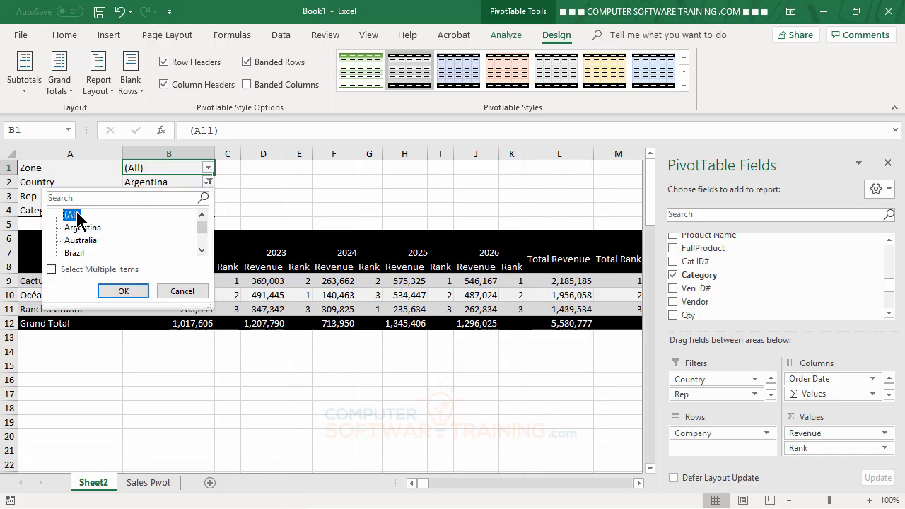
click(122, 293)
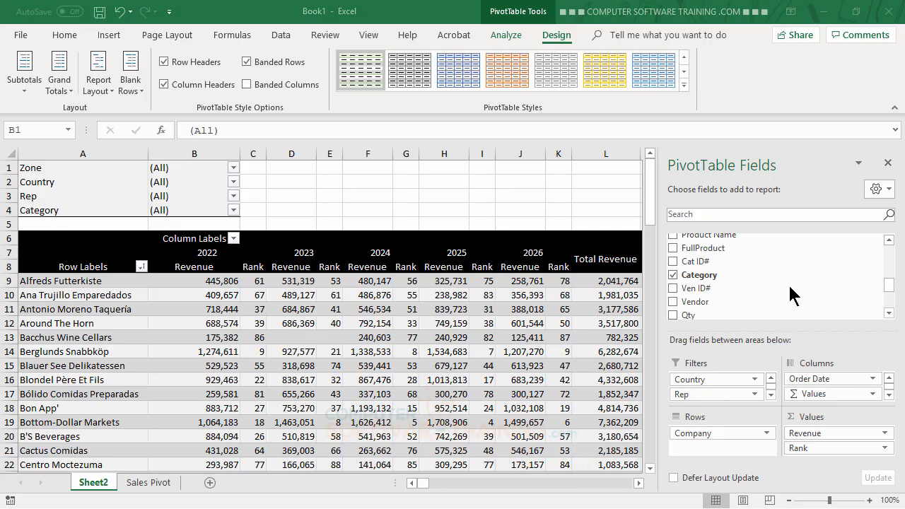
Move the Rep field into the PivotTable rows and remove the Company field from them
scroll(892, 321, down, 4)
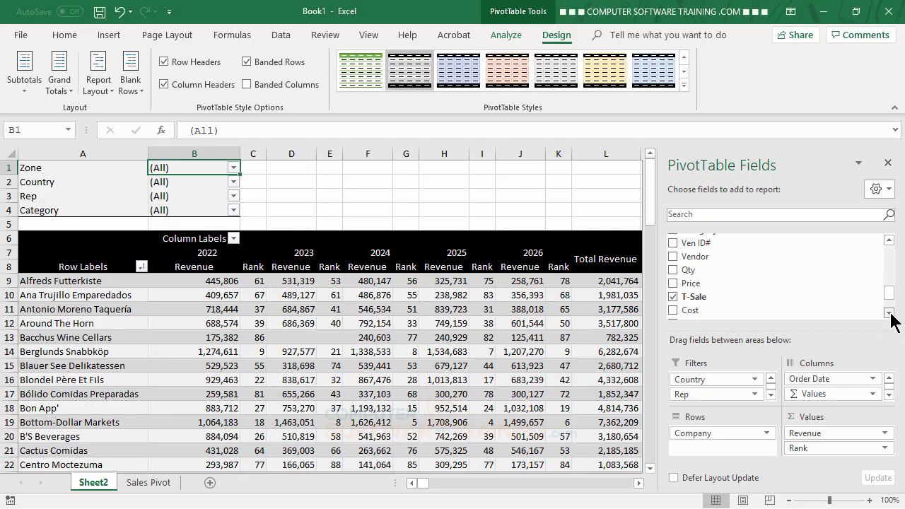
drag(889, 239, 890, 240)
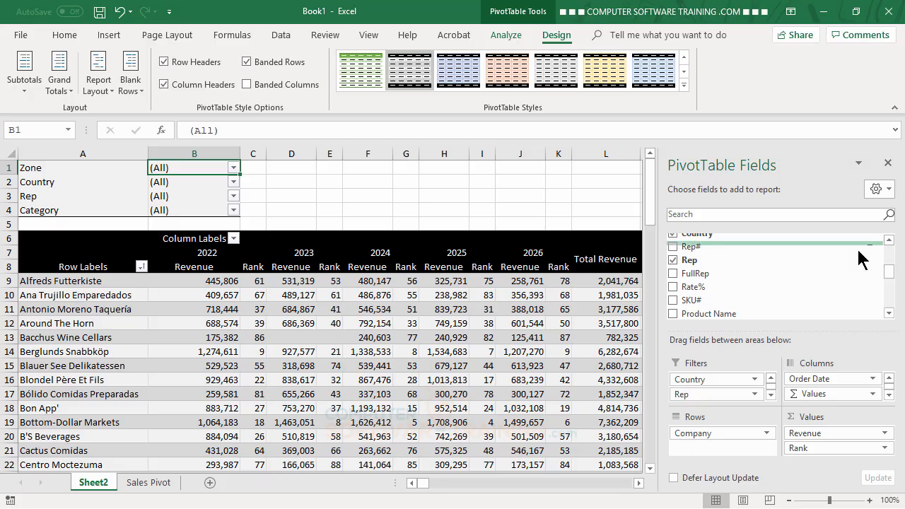
drag(697, 261, 702, 443)
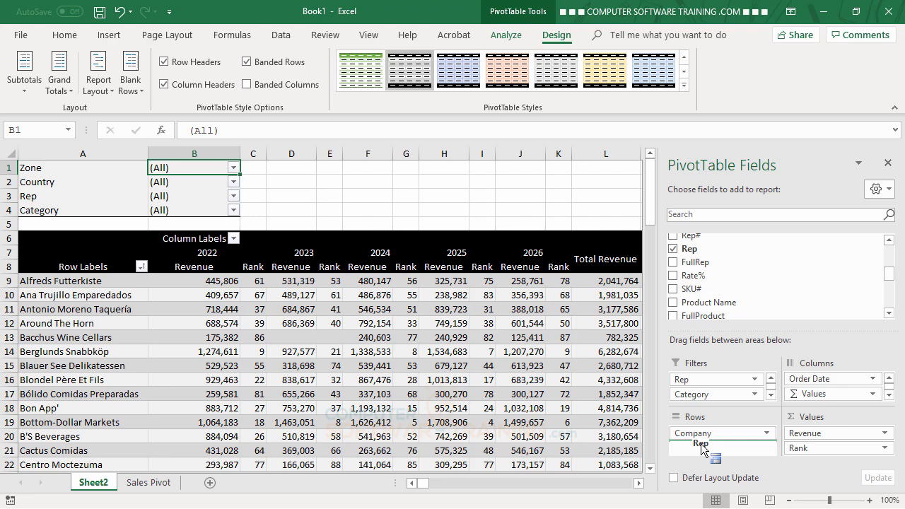
drag(700, 443, 555, 422)
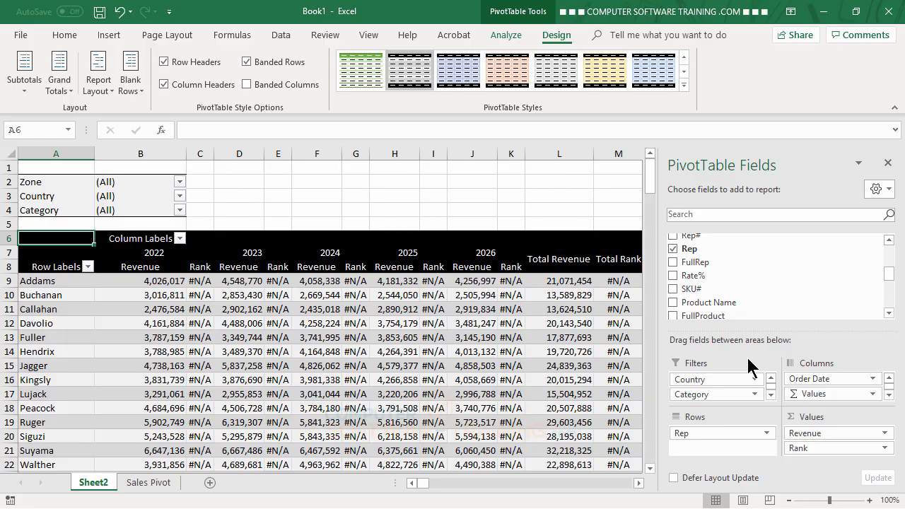
Set the base field of the Rank value's Rank Largest to Smallest calculation to Rep
mouse_move(118, 374)
double_click(200, 267)
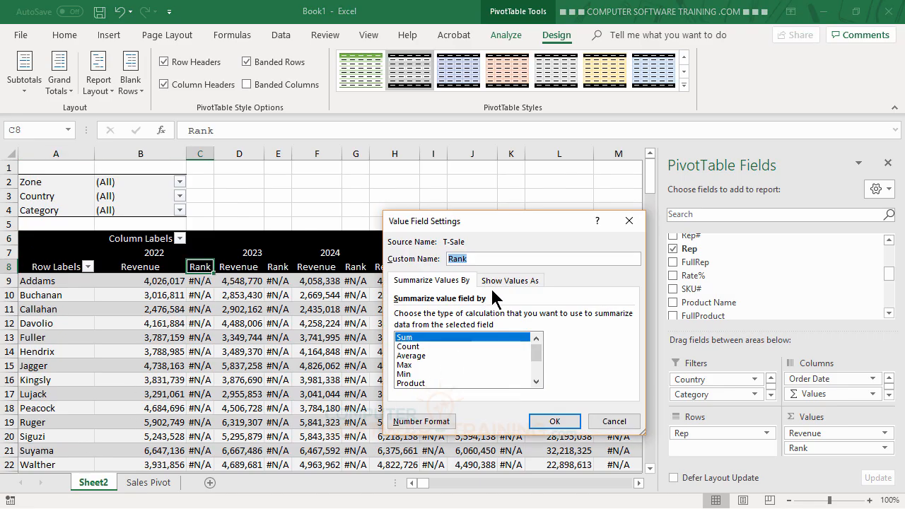
click(510, 283)
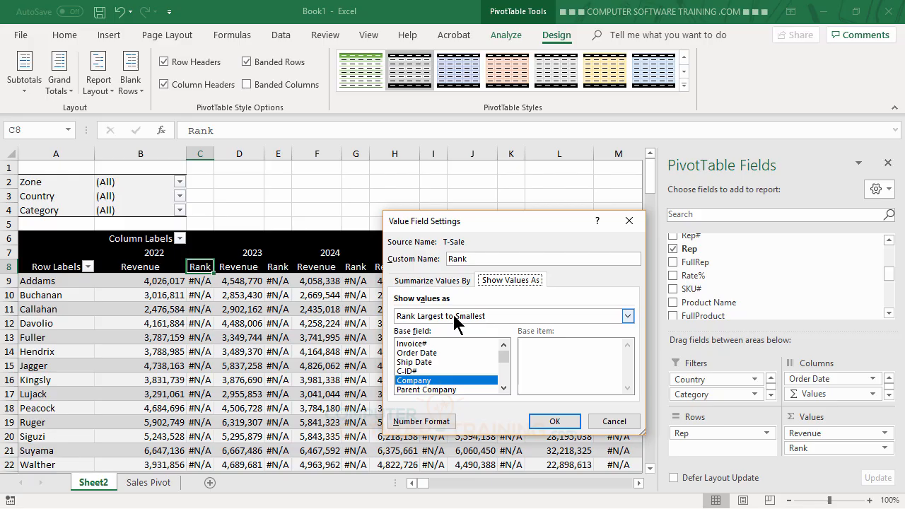
click(504, 387)
click(504, 387)
click(504, 388)
click(504, 387)
click(505, 388)
click(505, 387)
click(504, 388)
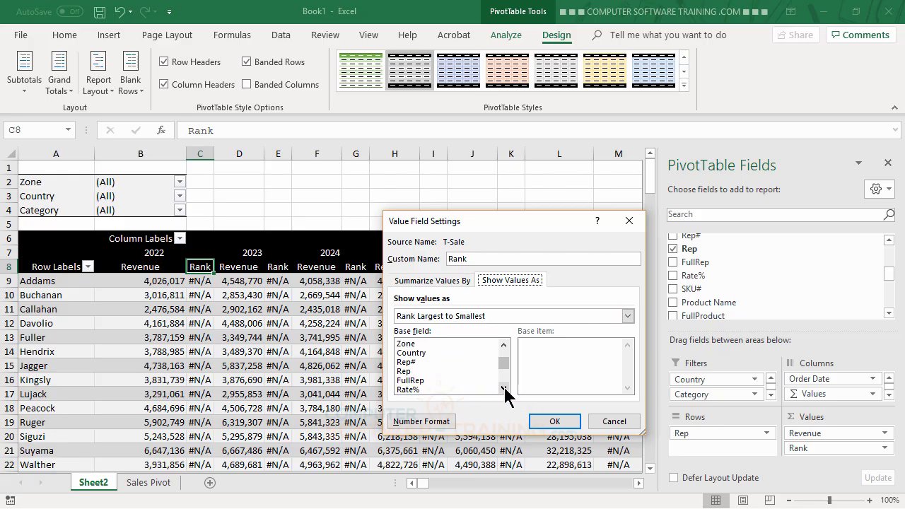
click(405, 372)
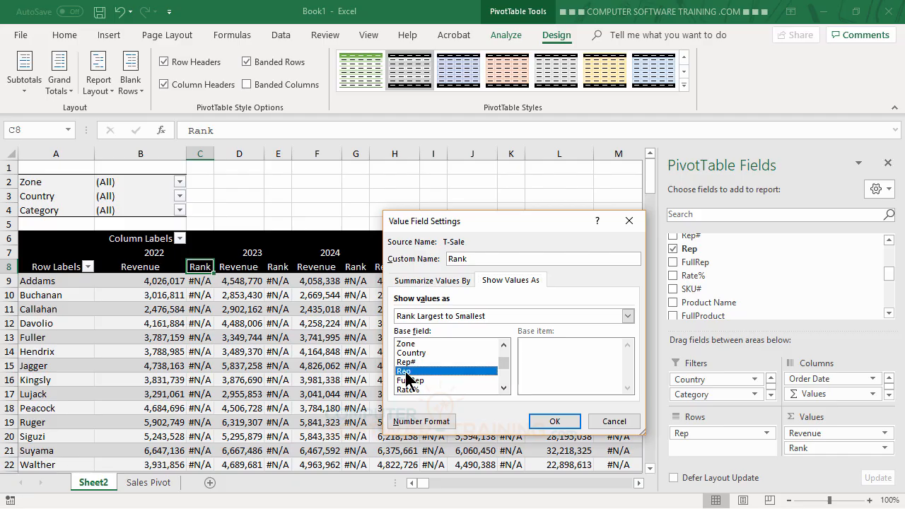
click(554, 422)
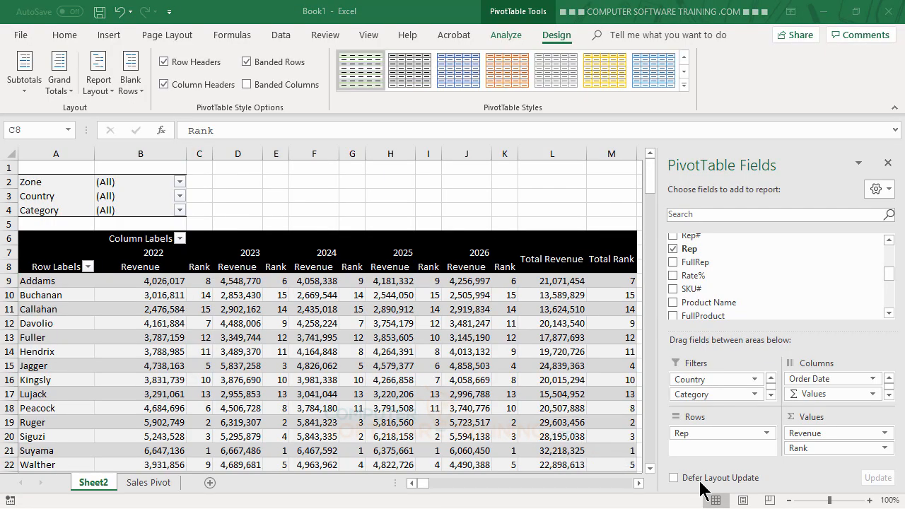
Return the Rep field to the report filters and move the Country field into the rows
click(698, 435)
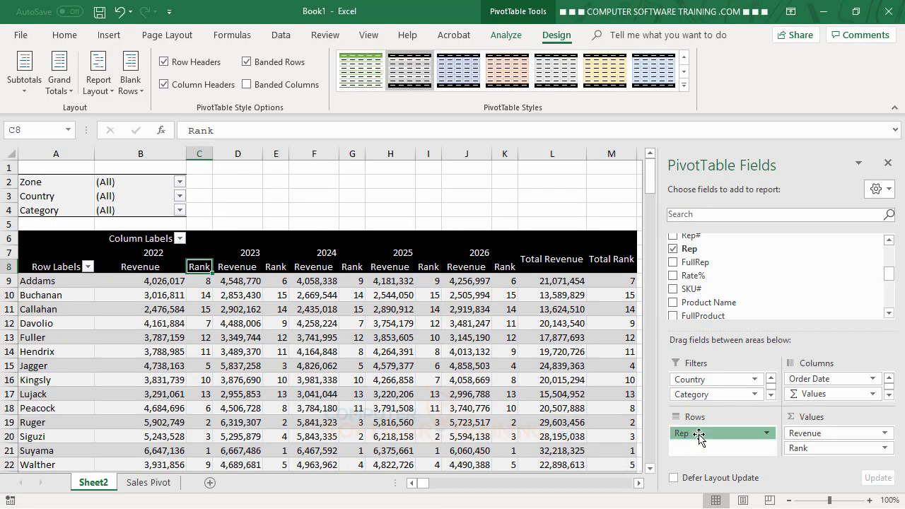
drag(697, 436, 700, 390)
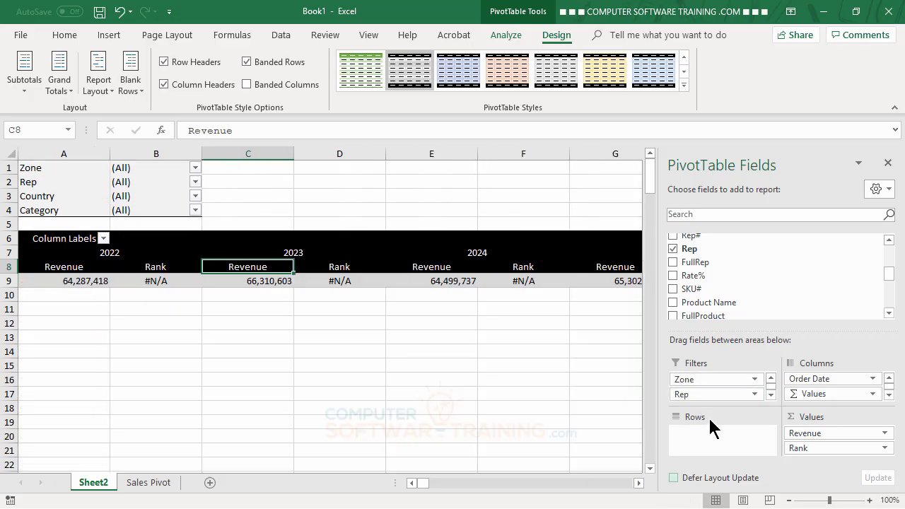
click(889, 313)
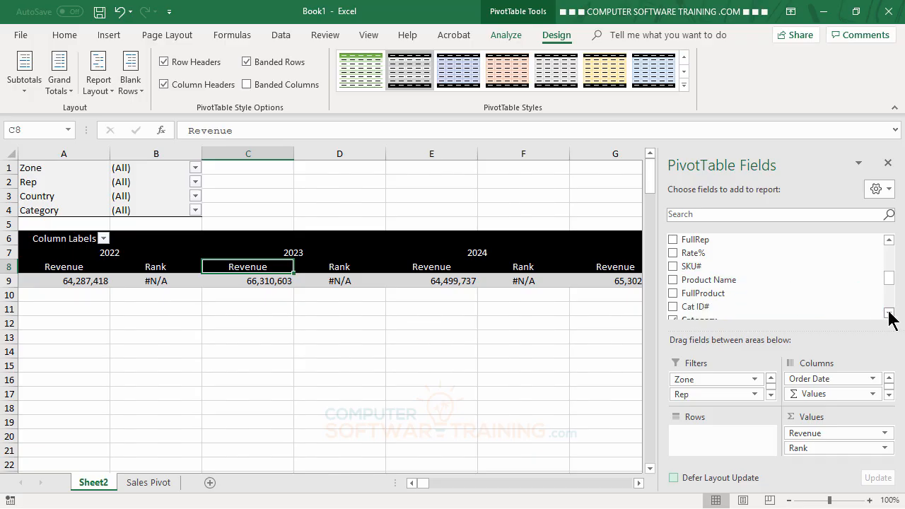
click(890, 241)
click(889, 241)
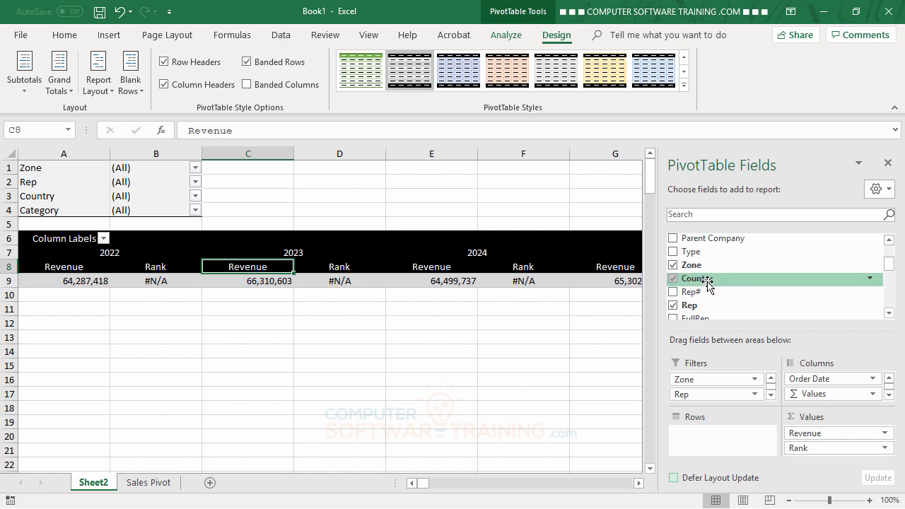
drag(707, 283, 726, 434)
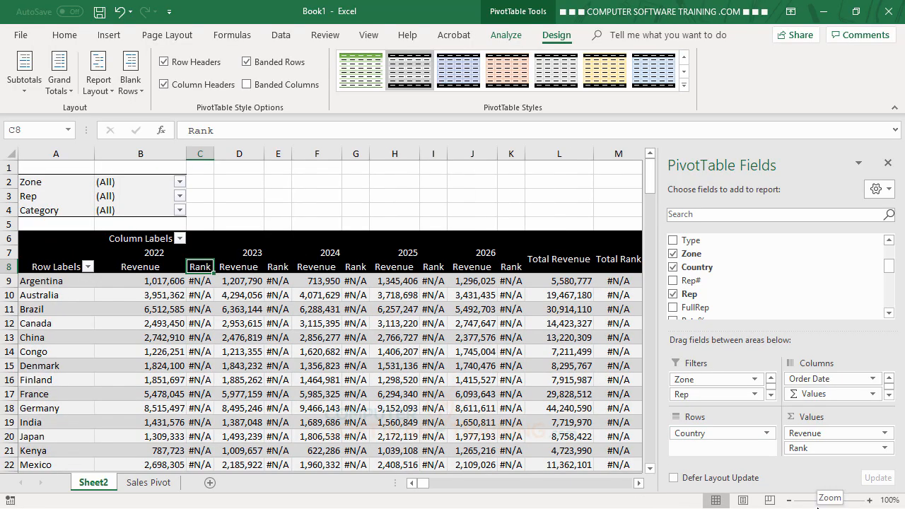
Set the base field of the Rank value's Rank Largest to Smallest calculation to Country
double_click(201, 268)
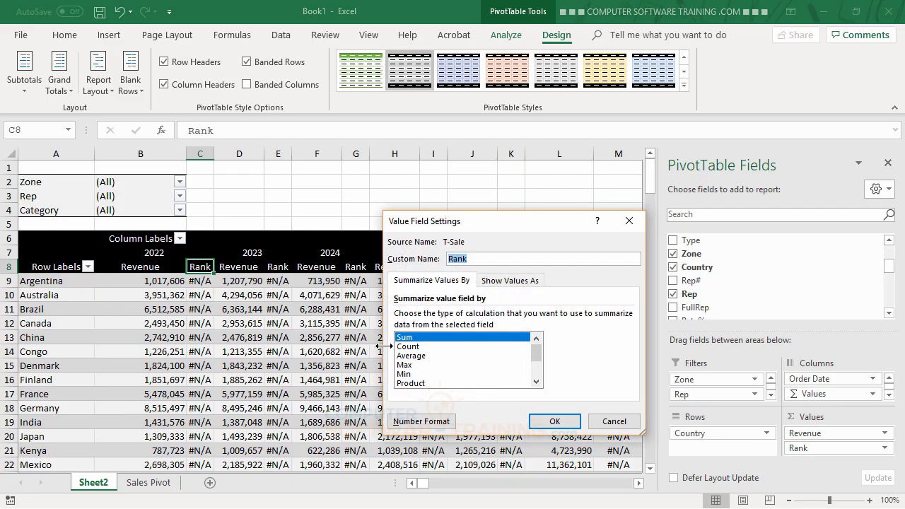
click(512, 282)
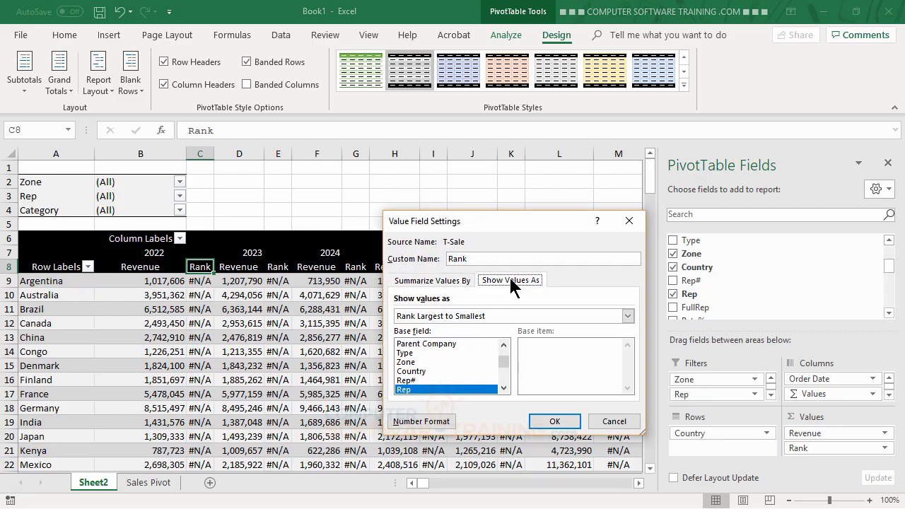
click(416, 371)
click(543, 421)
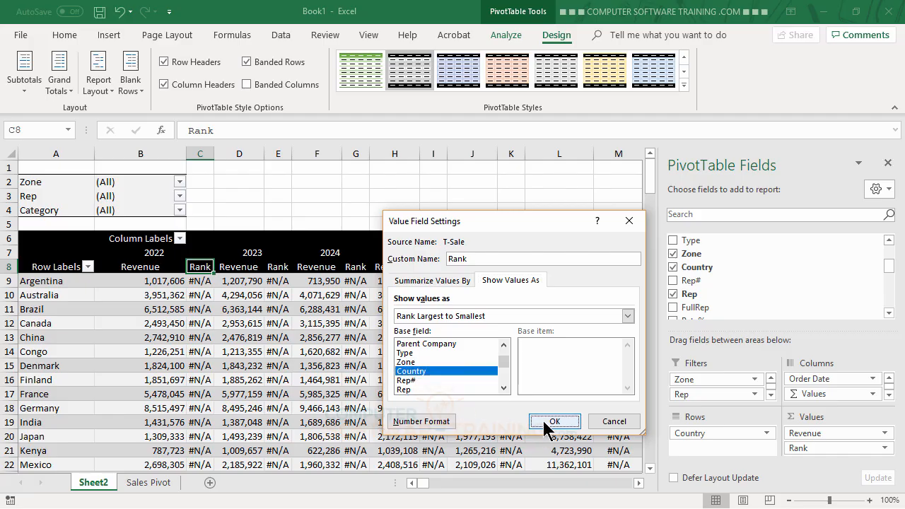
Return the Country field to the report filters between Zone and Rep, and add the Product Name field to the rows
mouse_move(596, 438)
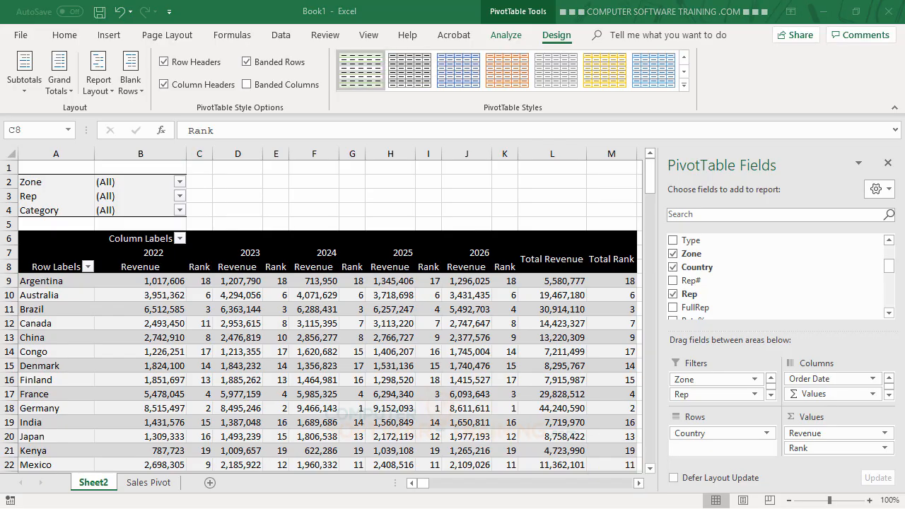
click(692, 434)
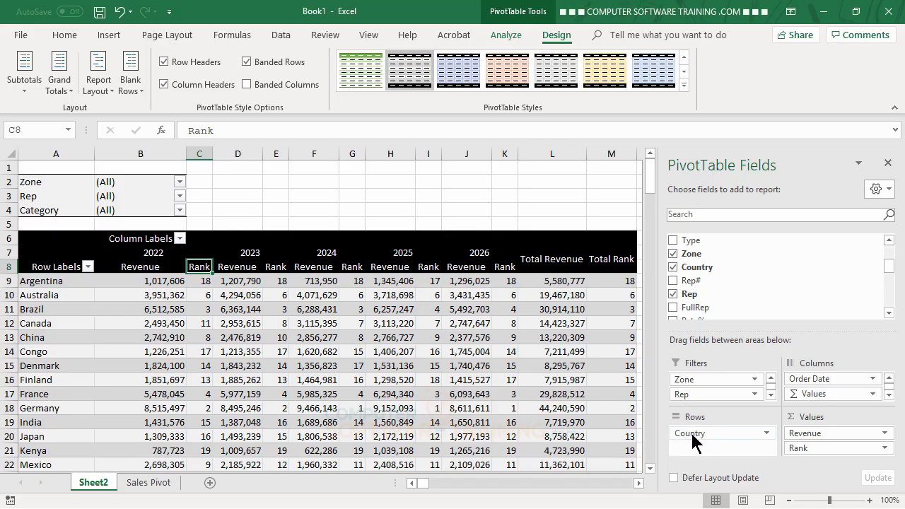
drag(692, 435, 696, 394)
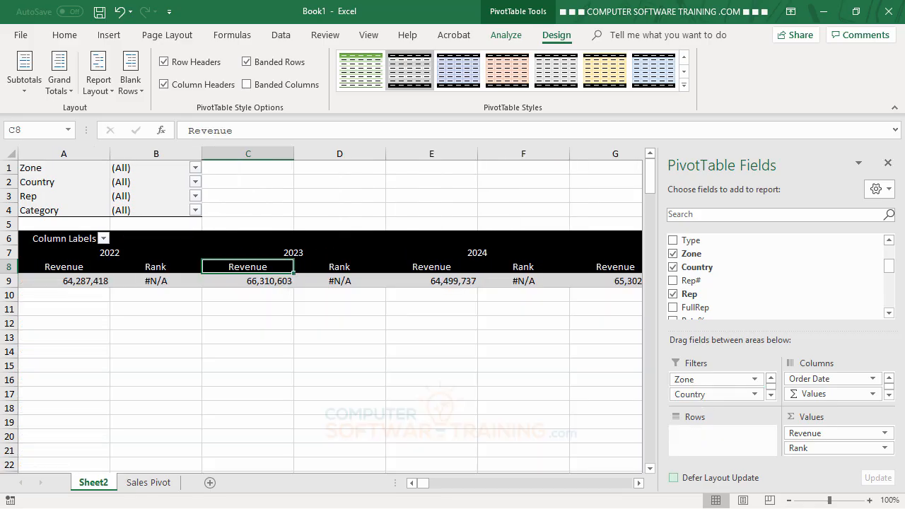
click(889, 313)
click(889, 313)
click(889, 313)
click(889, 314)
click(889, 314)
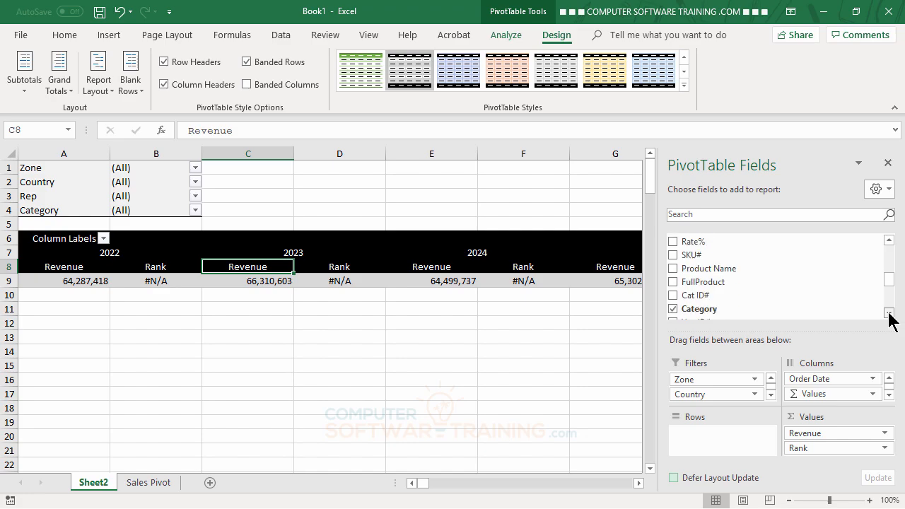
drag(703, 269, 711, 437)
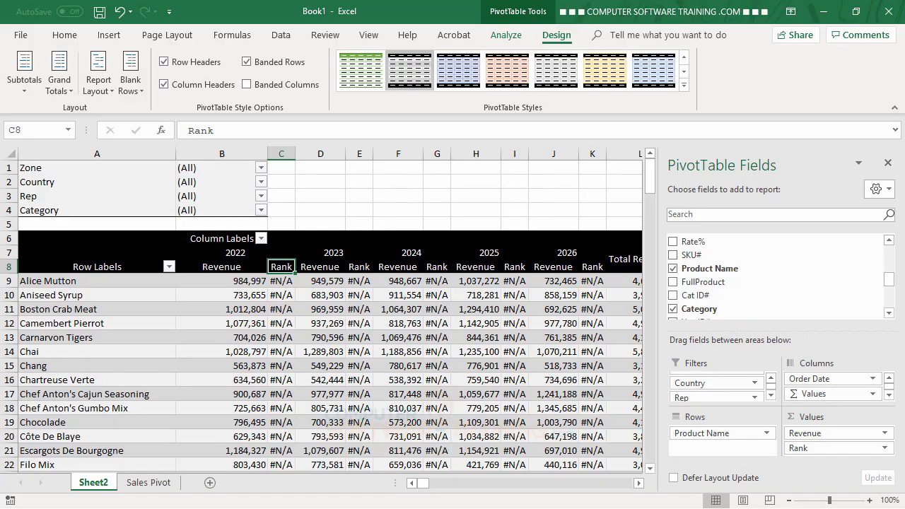
Set the base field of the Rank value's Rank Largest to Smallest calculation to Product Name
double_click(280, 267)
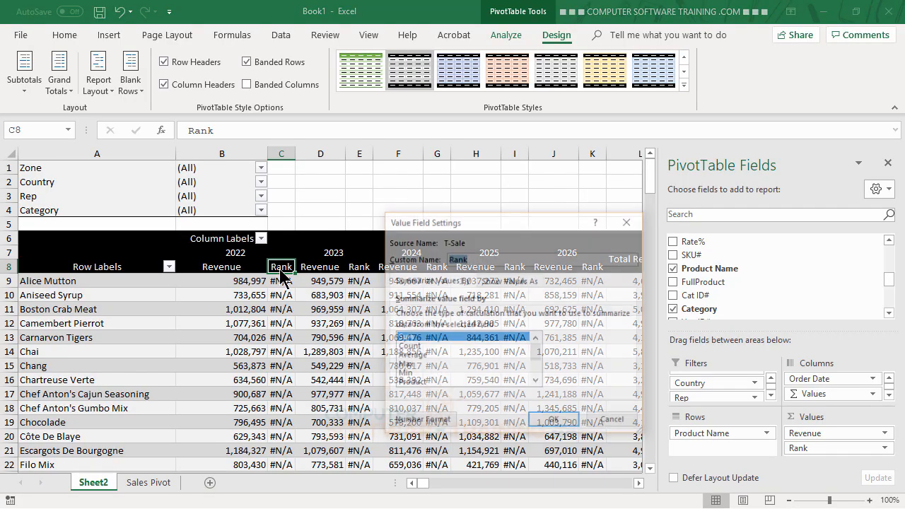
click(490, 281)
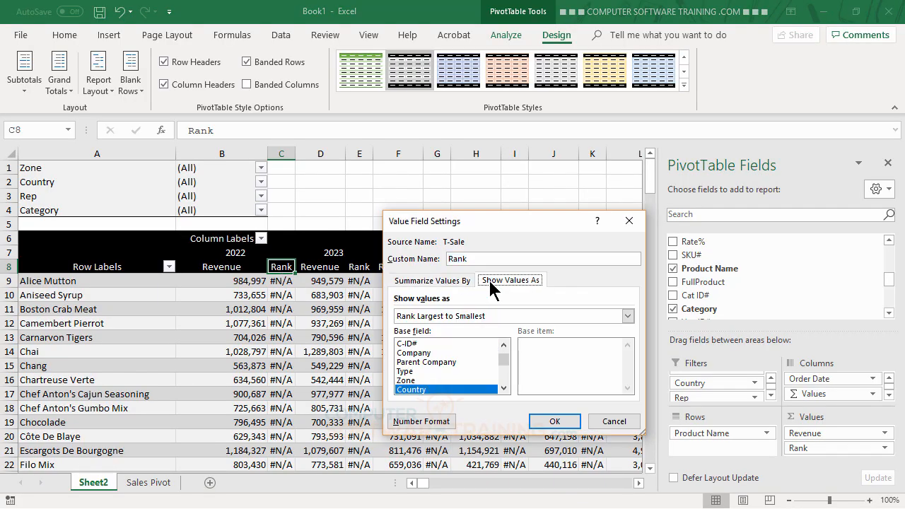
double_click(504, 388)
click(503, 388)
click(504, 389)
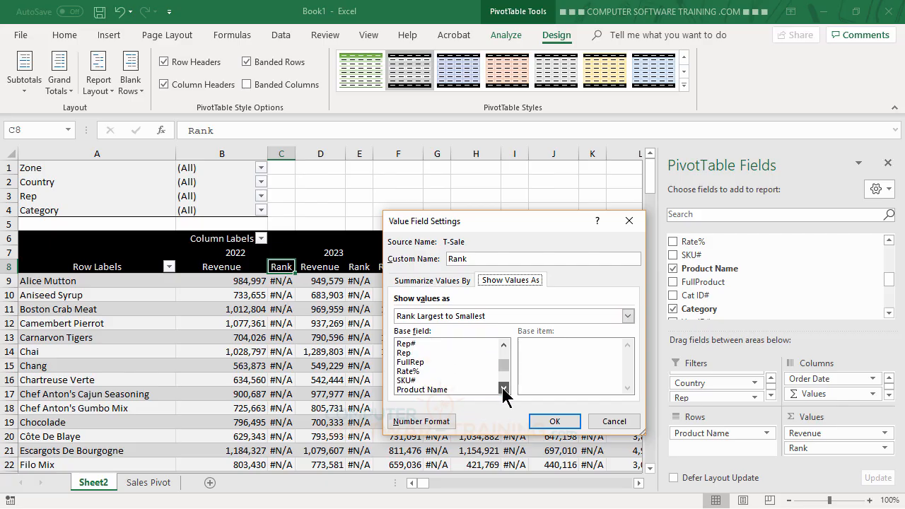
click(503, 388)
click(504, 388)
click(437, 362)
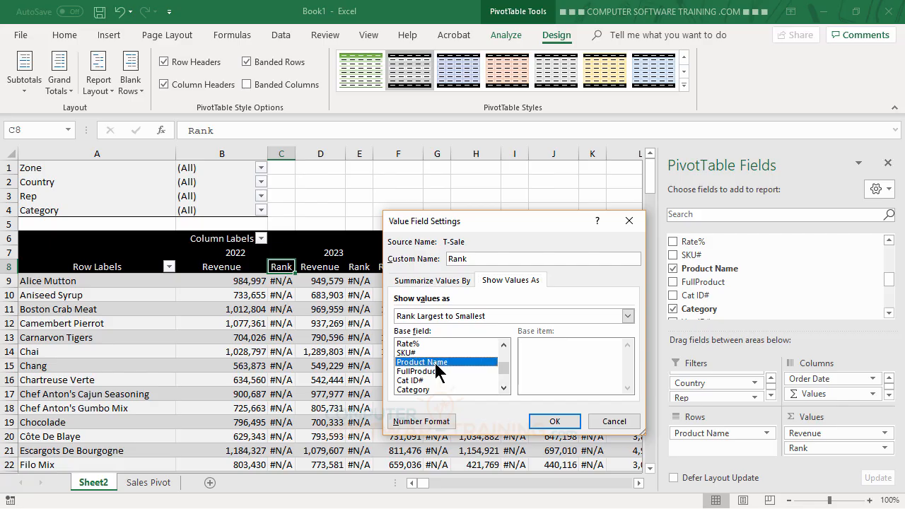
click(556, 423)
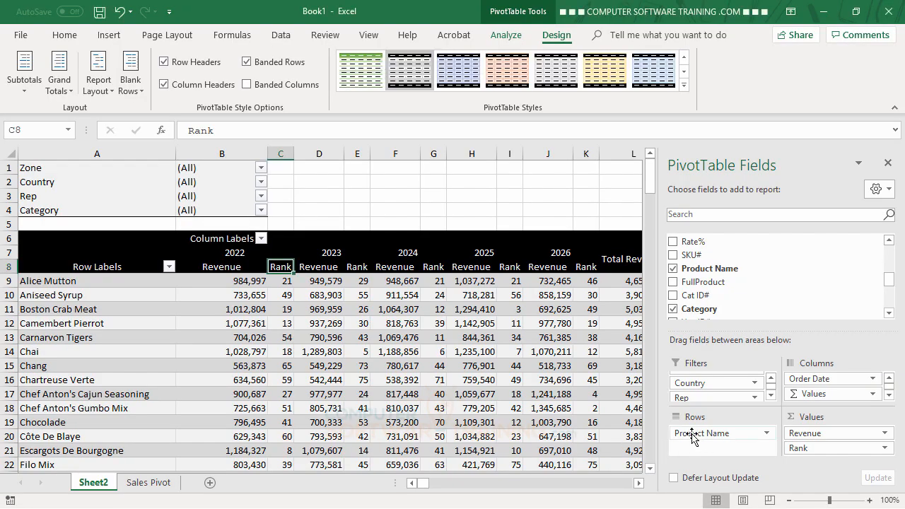
Remove the Product Name field from the PivotTable rows and add the Vendor field in its place
drag(687, 433, 545, 416)
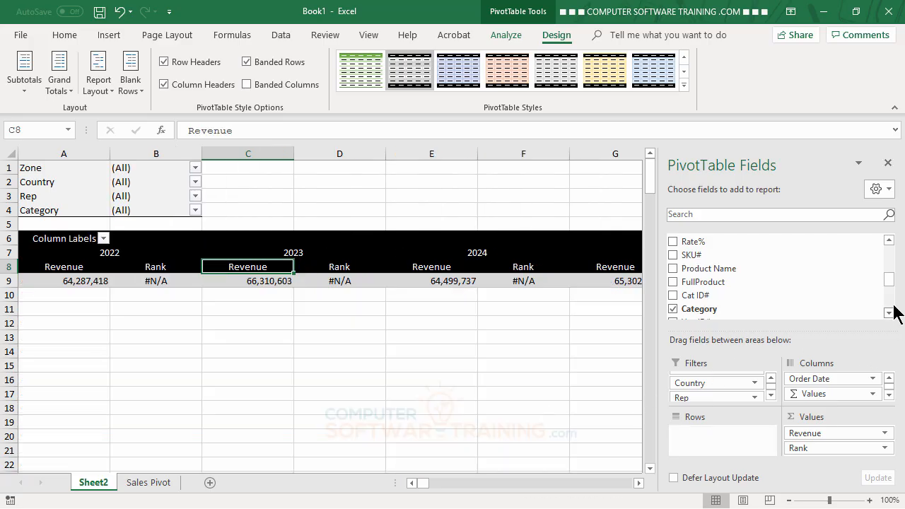
drag(891, 283, 897, 300)
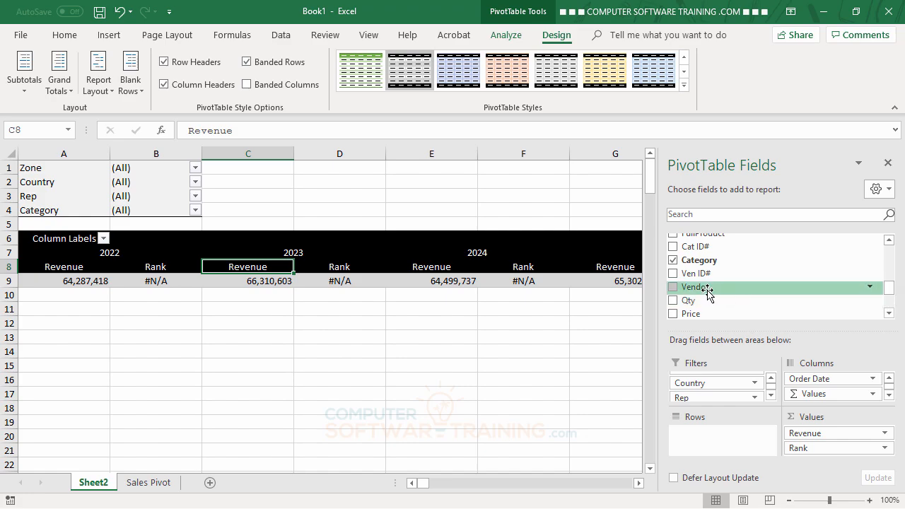
drag(711, 292, 711, 435)
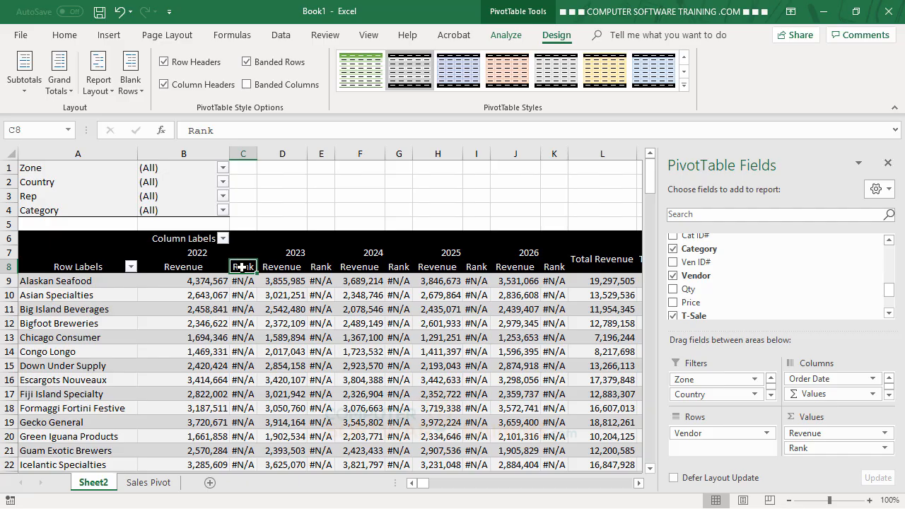
Set the base field of the Rank value's Rank Largest to Smallest calculation to Vendor
double_click(241, 266)
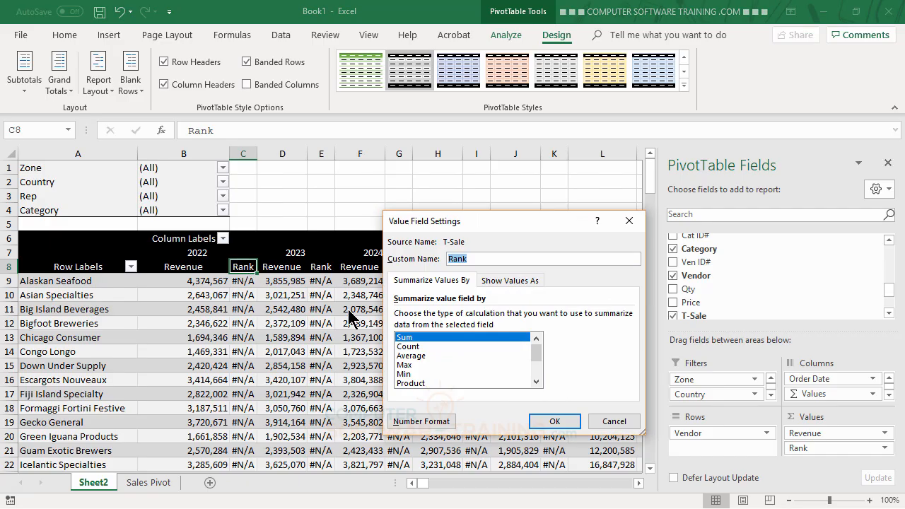
click(515, 282)
click(505, 386)
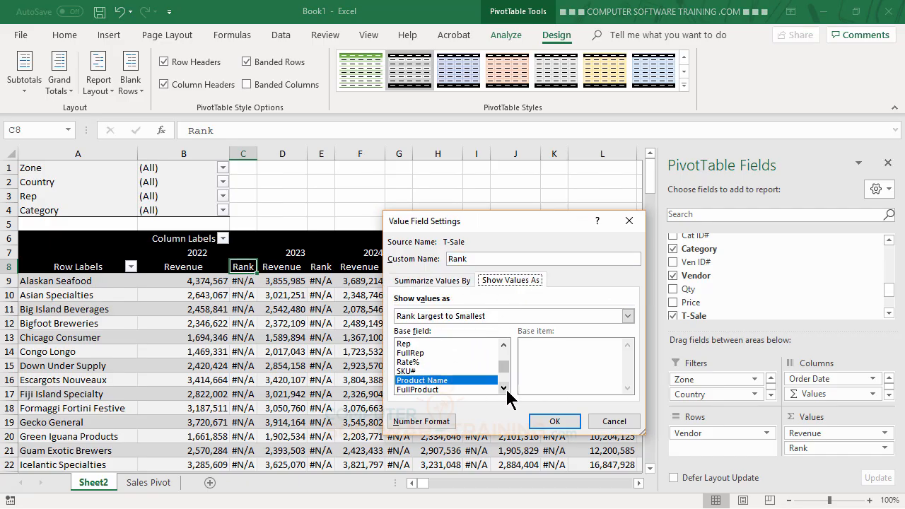
click(505, 387)
click(505, 387)
click(504, 387)
click(505, 387)
click(504, 387)
click(505, 387)
click(413, 372)
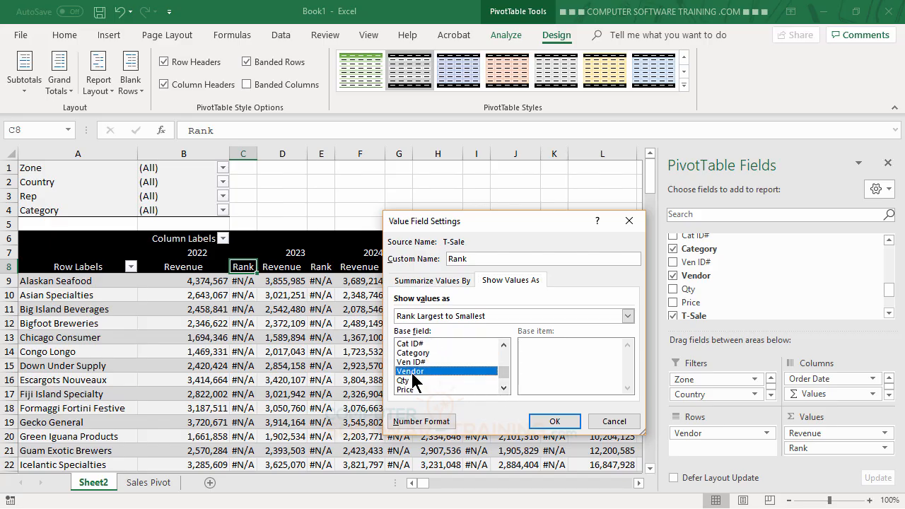
click(552, 422)
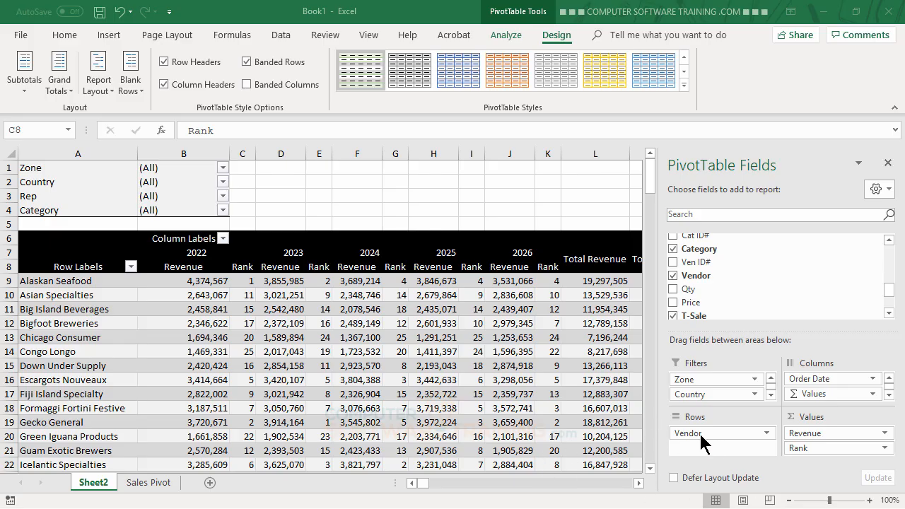
Move the Vendor field to the report filters between Zone and Country, and move the Category field into the rows
click(700, 433)
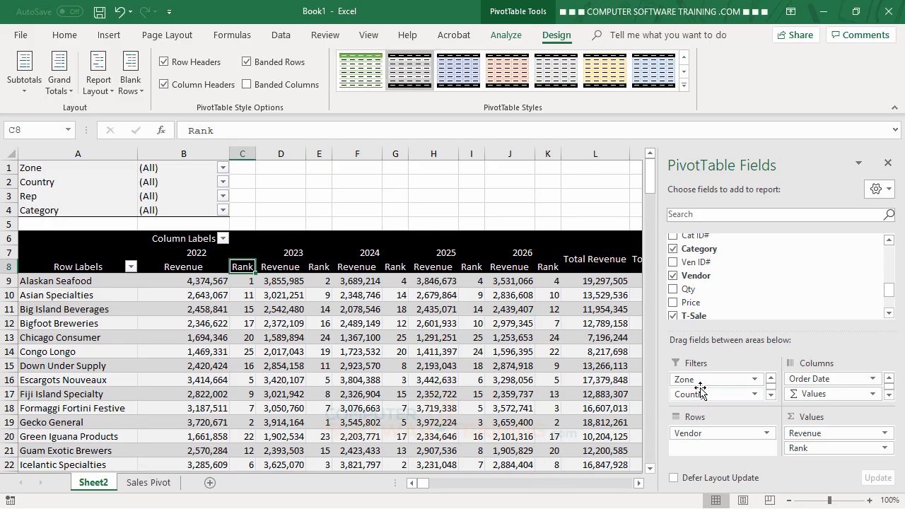
drag(693, 440, 701, 393)
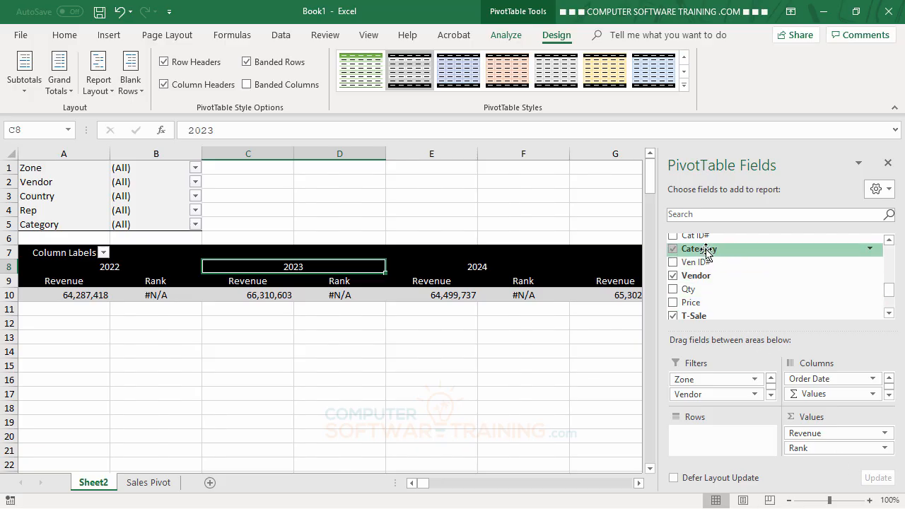
drag(707, 249, 719, 437)
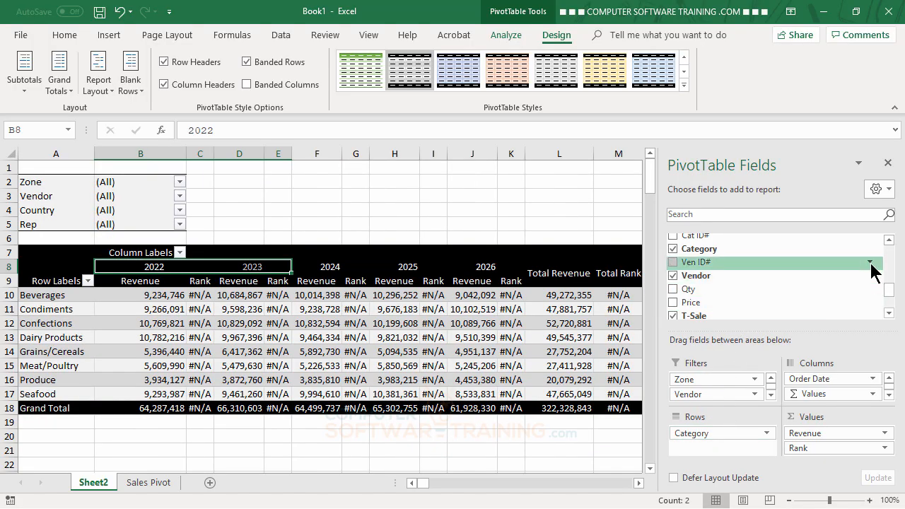
Add the FullProduct field to the rows beneath Category
click(889, 240)
click(889, 240)
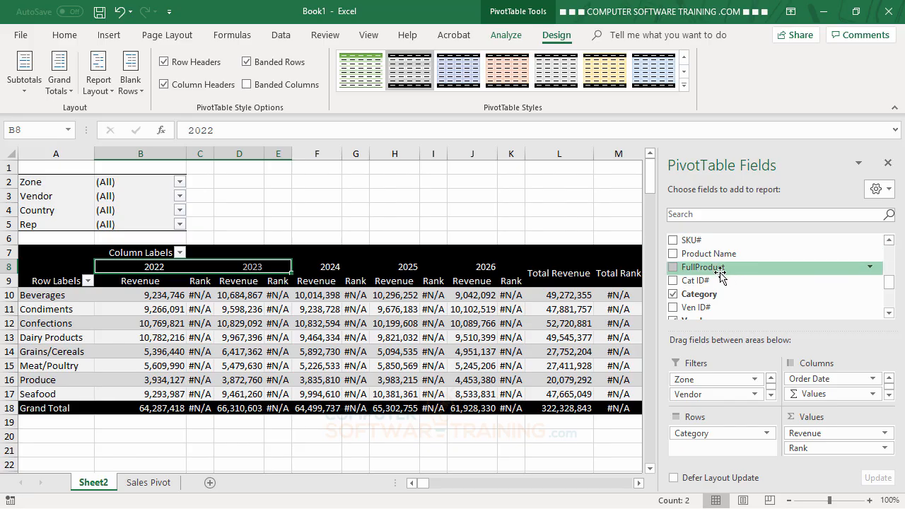
mouse_move(699, 272)
mouse_down()
mouse_move(696, 339)
mouse_move(712, 442)
mouse_up()
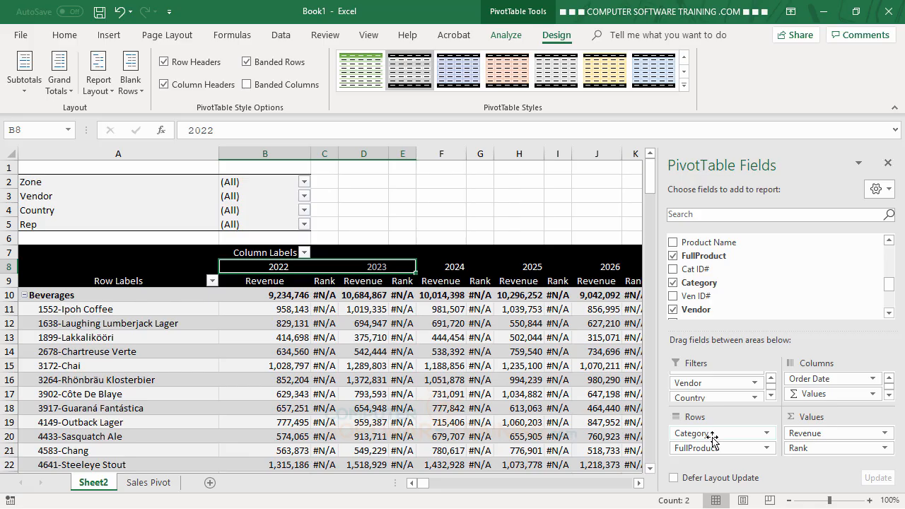
scroll(254, 354, down, 2)
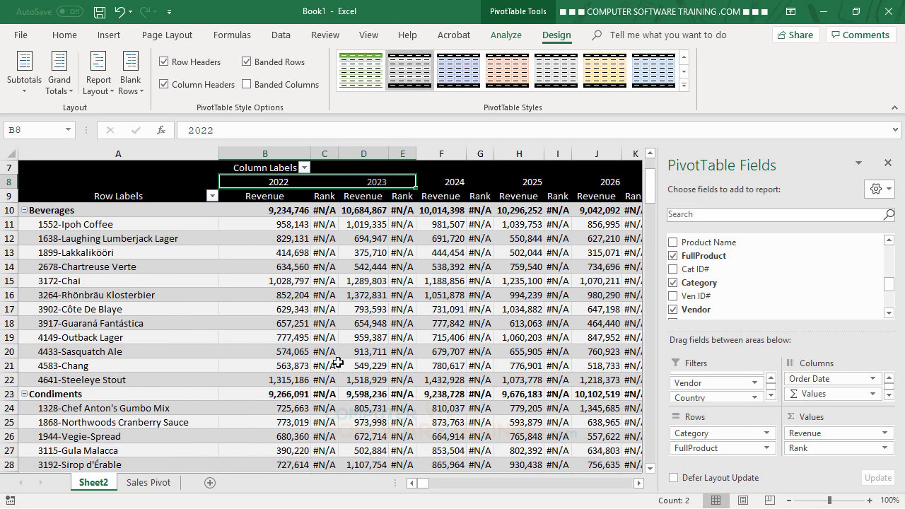
scroll(372, 357, up, 2)
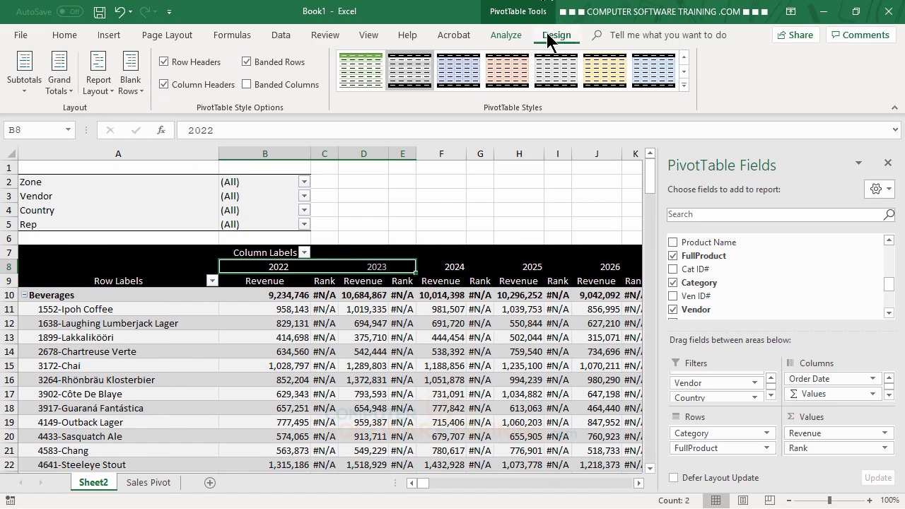
Insert a blank line after each category item in the PivotTable and check the spacing between the groups
click(137, 90)
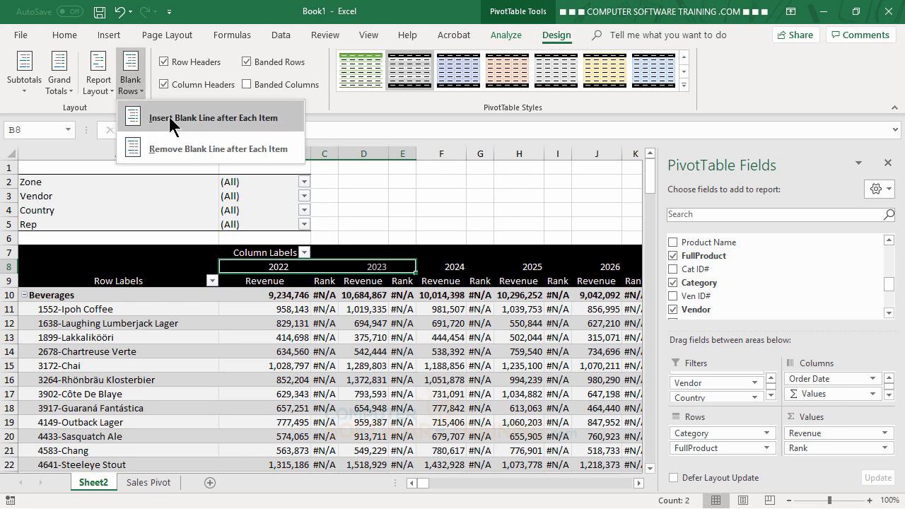
click(170, 120)
scroll(293, 392, down, 4)
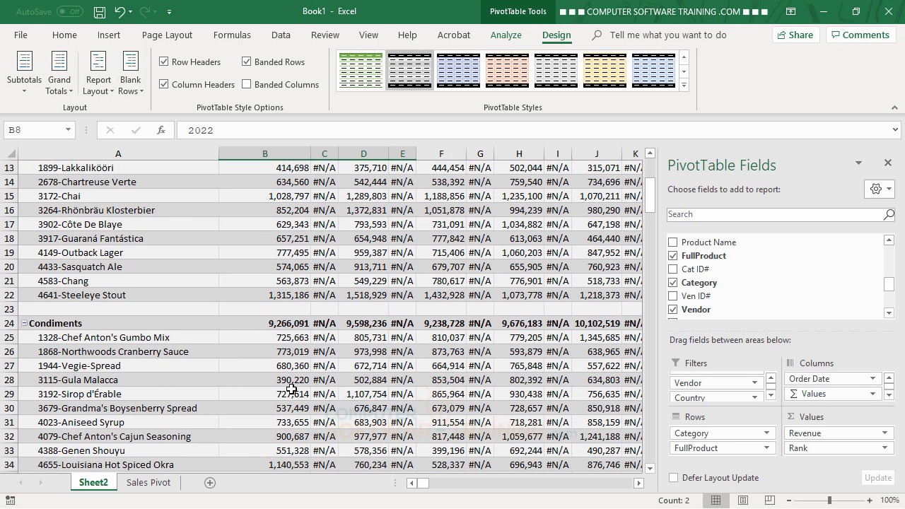
scroll(292, 389, up, 3)
scroll(292, 389, up, 1)
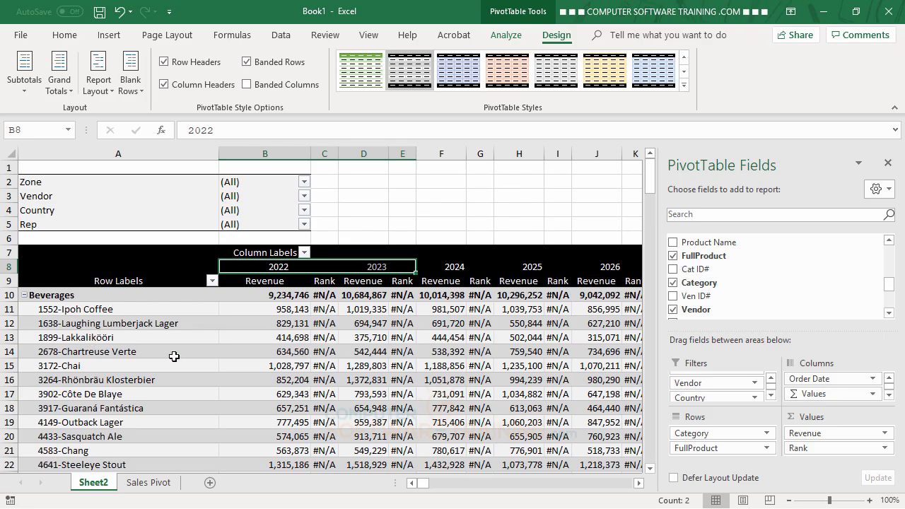
Set the base field of the Rank value's Rank Largest to Smallest calculation to FullProduct and review the ranks within each category
double_click(326, 281)
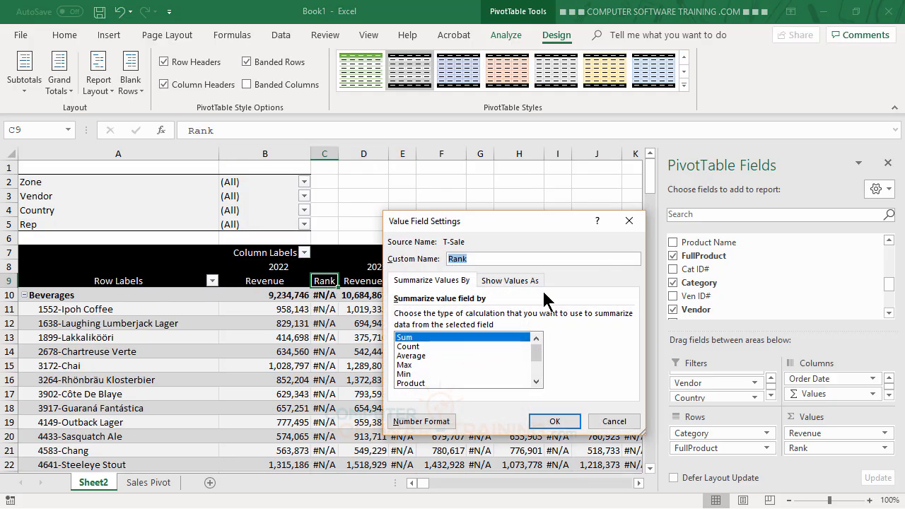
click(511, 280)
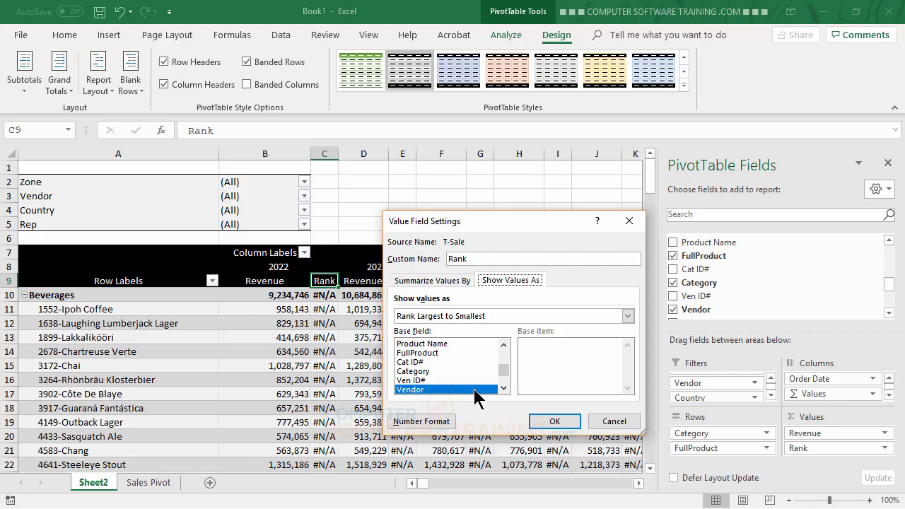
click(433, 353)
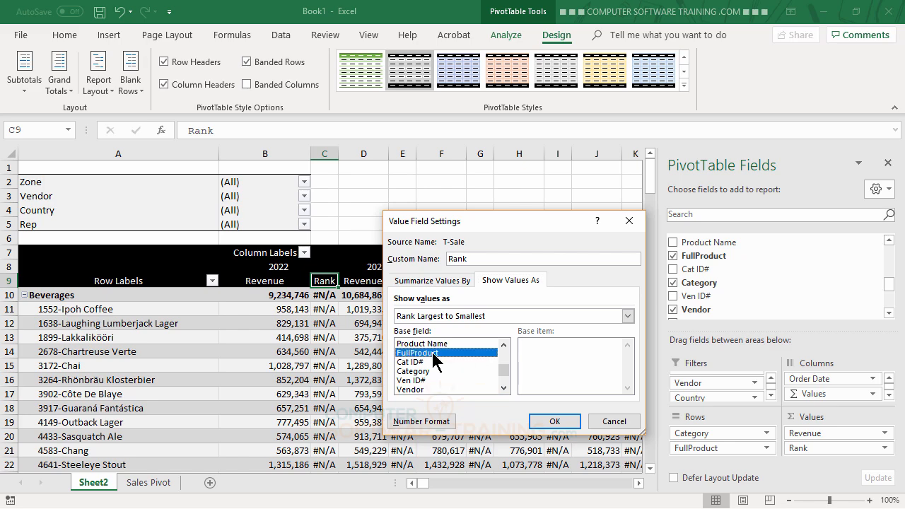
click(553, 422)
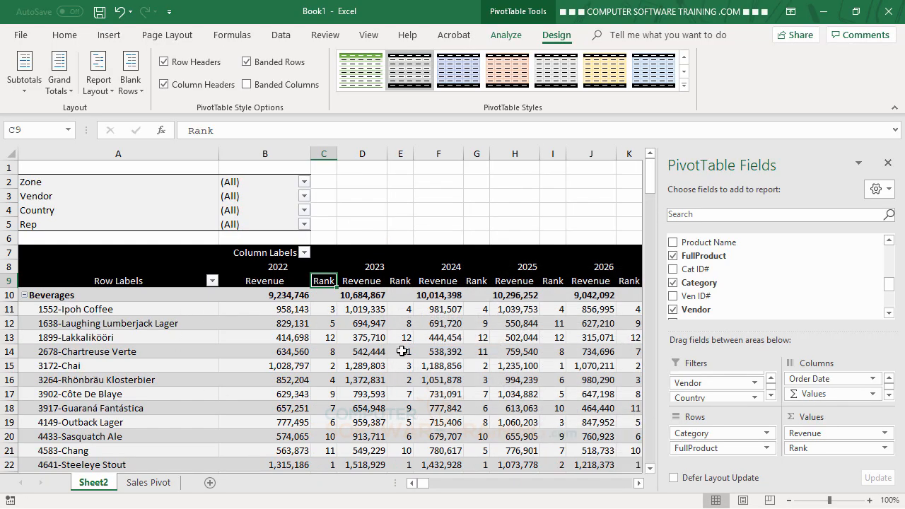
scroll(328, 319, down, 2)
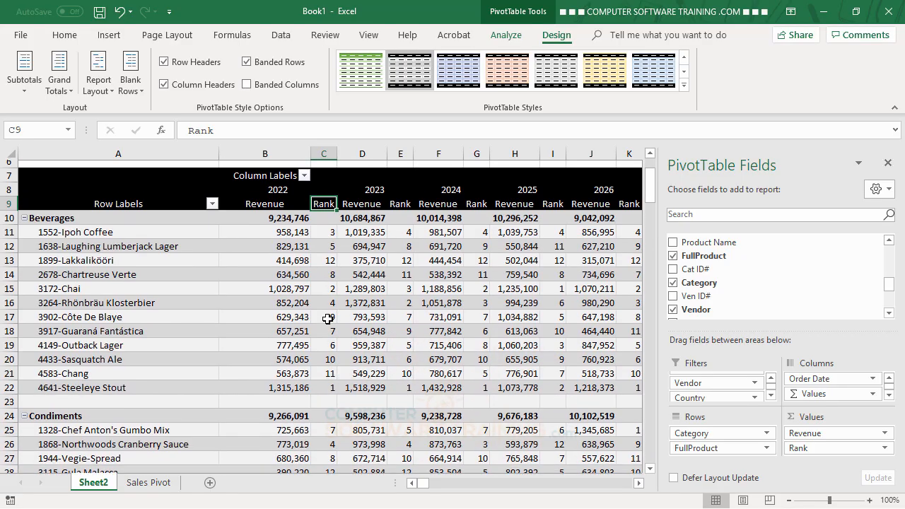
scroll(328, 319, down, 5)
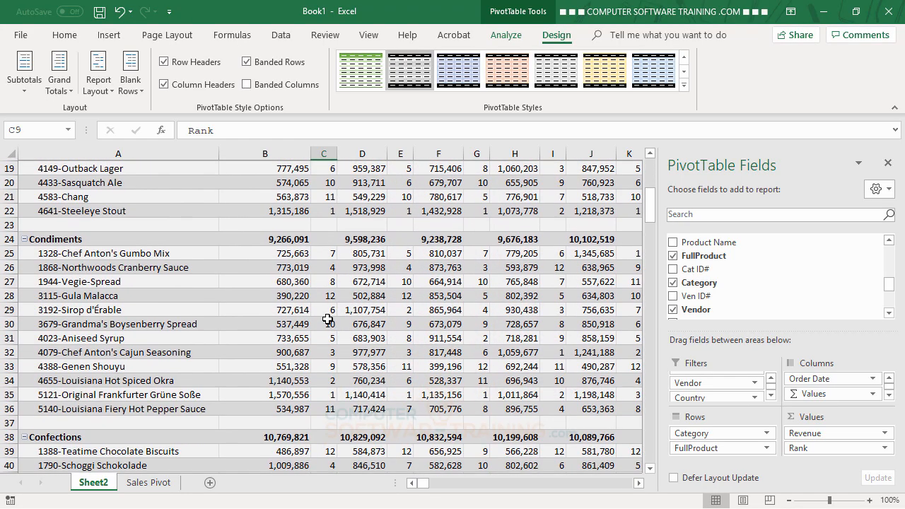
scroll(328, 319, down, 3)
scroll(328, 319, up, 4)
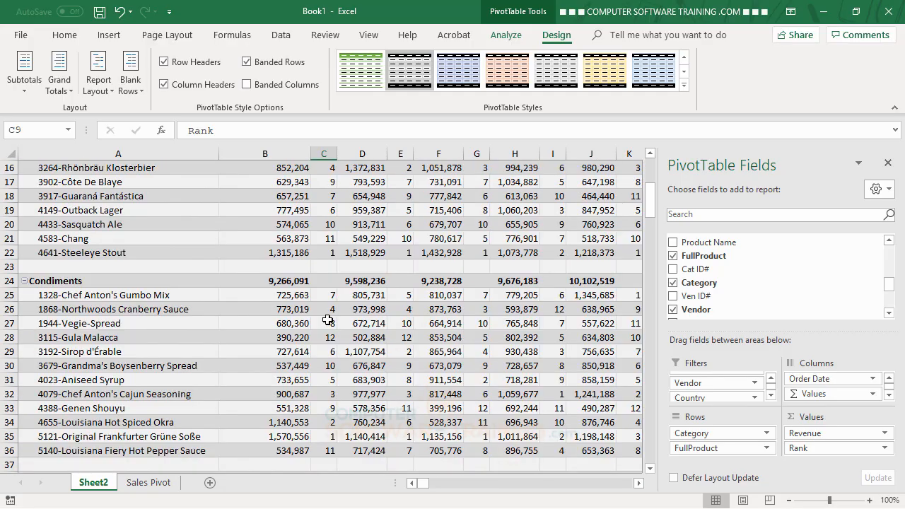
scroll(328, 320, up, 4)
mouse_move(338, 311)
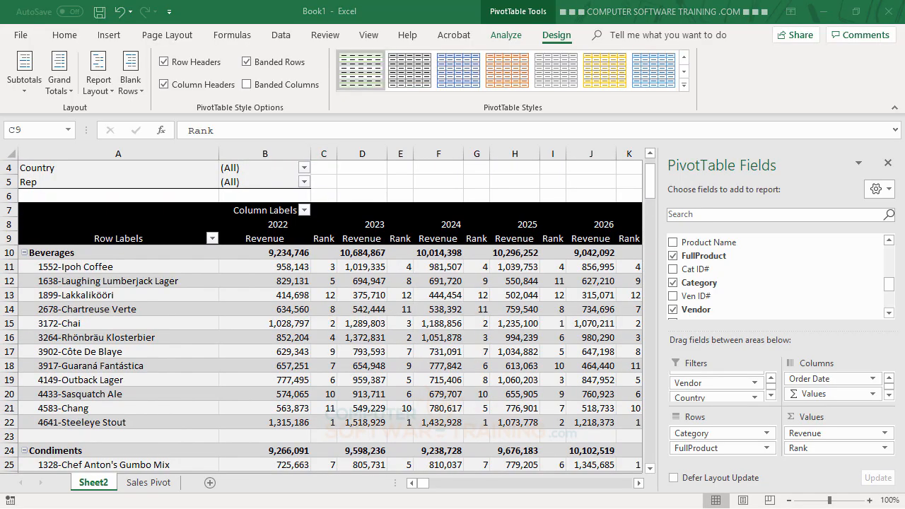
Return the Category field to the report filters between Zone and Vendor, and remove the FullProduct field from the rows
click(693, 439)
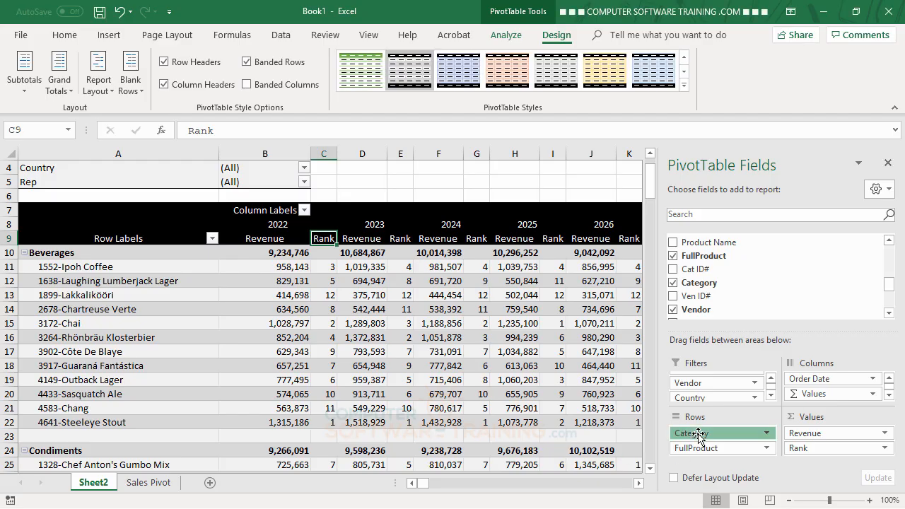
drag(697, 433, 696, 395)
click(700, 434)
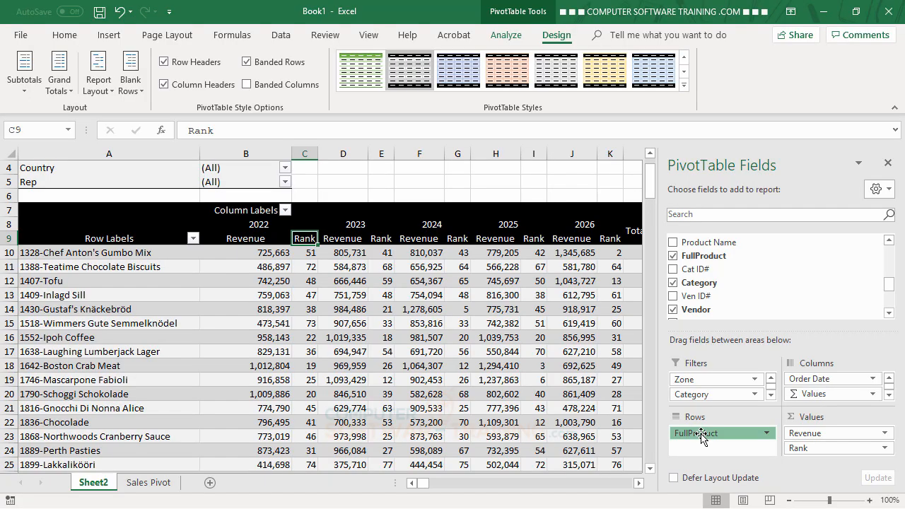
drag(700, 437, 545, 430)
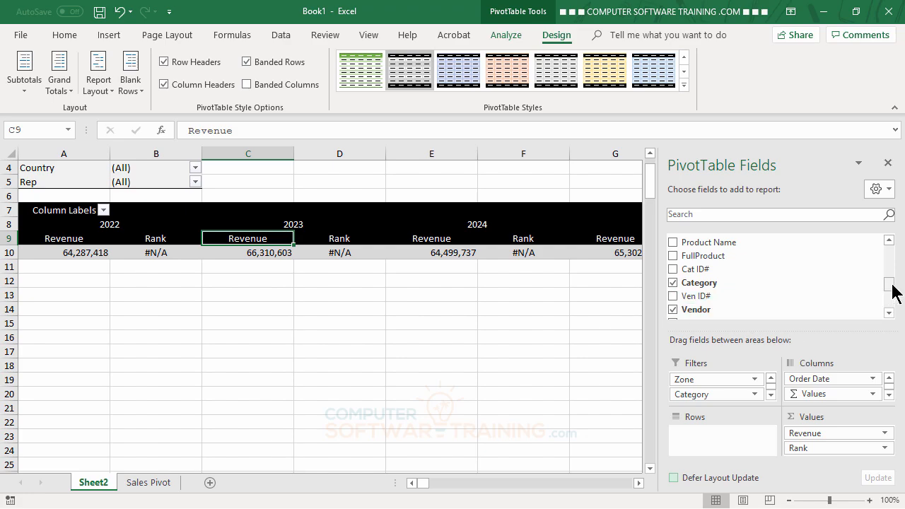
Move the Zone field from the report filters into the rows and add the Company field beneath it
drag(891, 295, 891, 271)
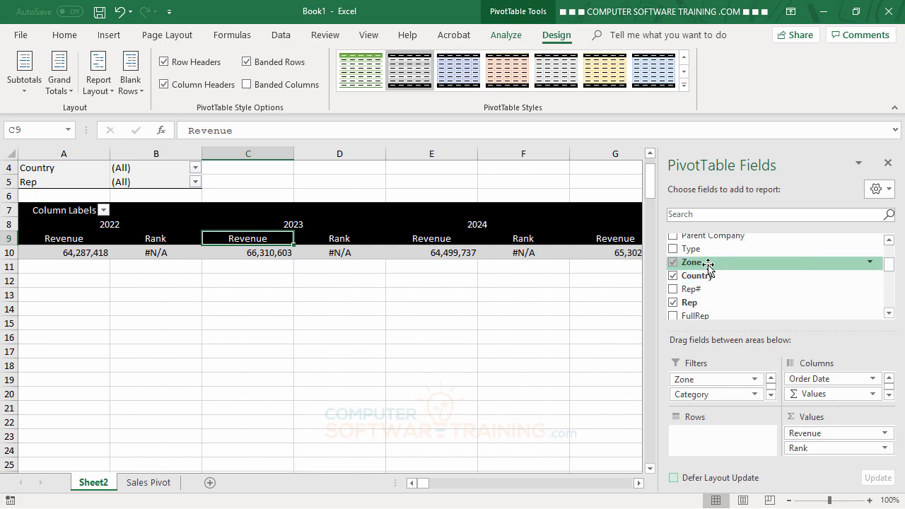
drag(707, 262, 716, 434)
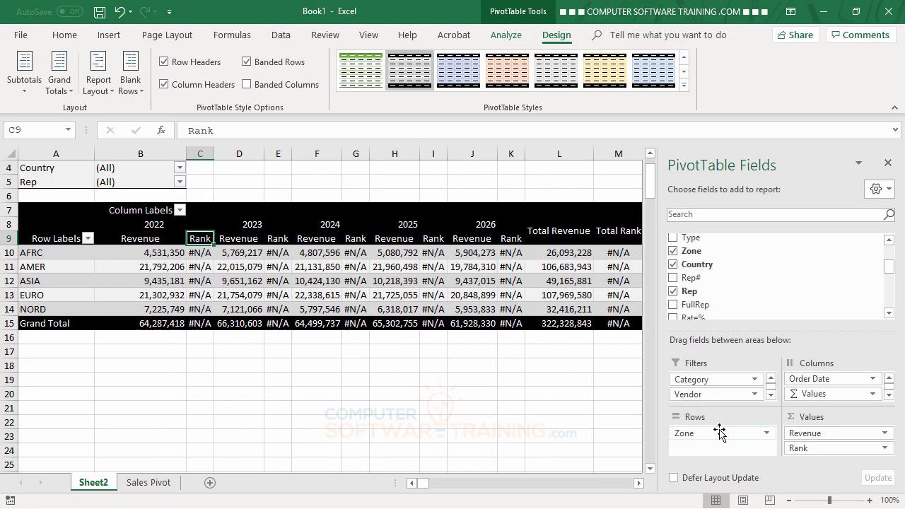
scroll(896, 256, up, 3)
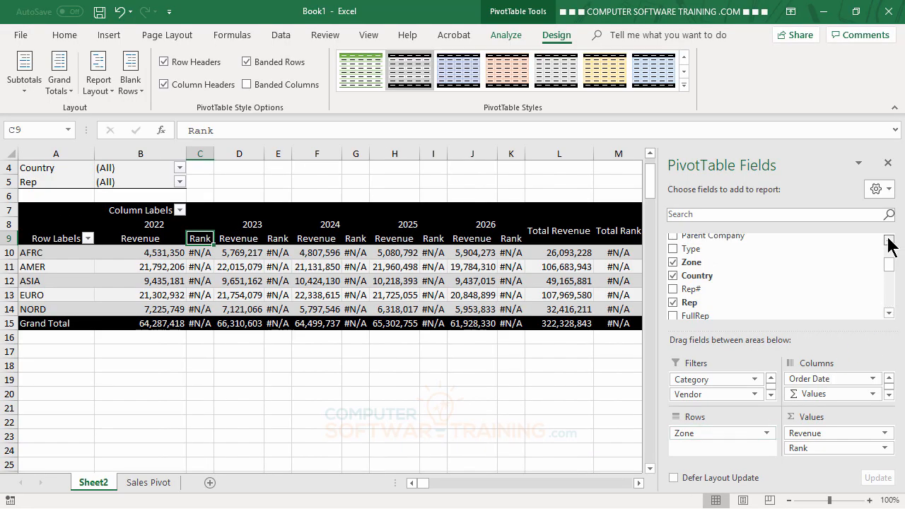
drag(711, 263, 716, 456)
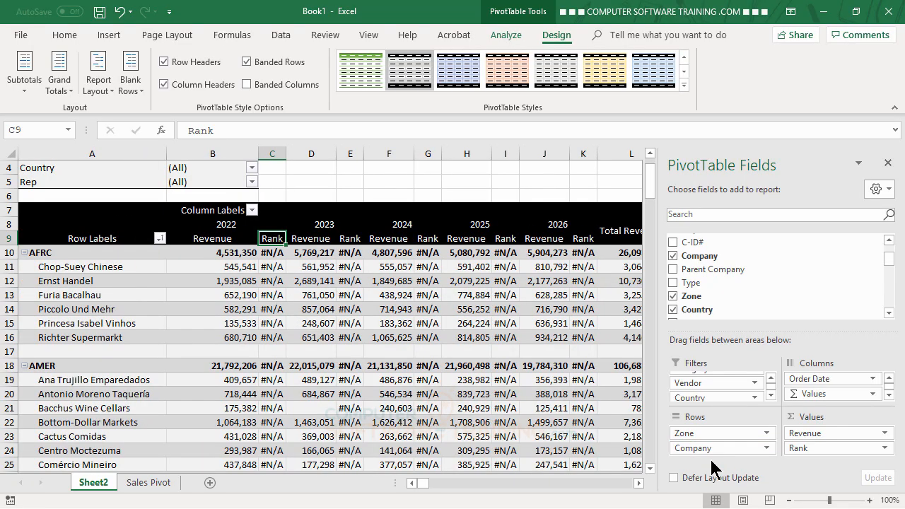
Set the base field of the Rank value's Rank Largest to Smallest calculation to Company
double_click(271, 240)
click(521, 280)
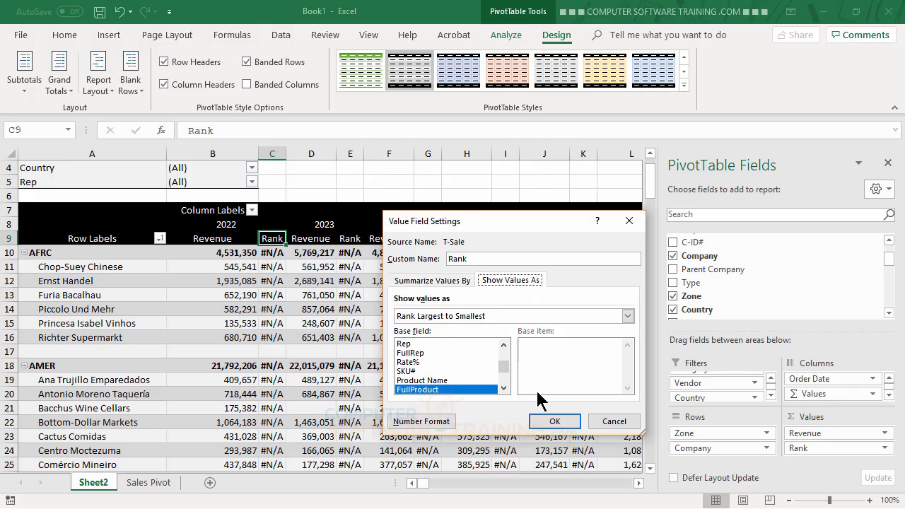
drag(507, 380, 507, 358)
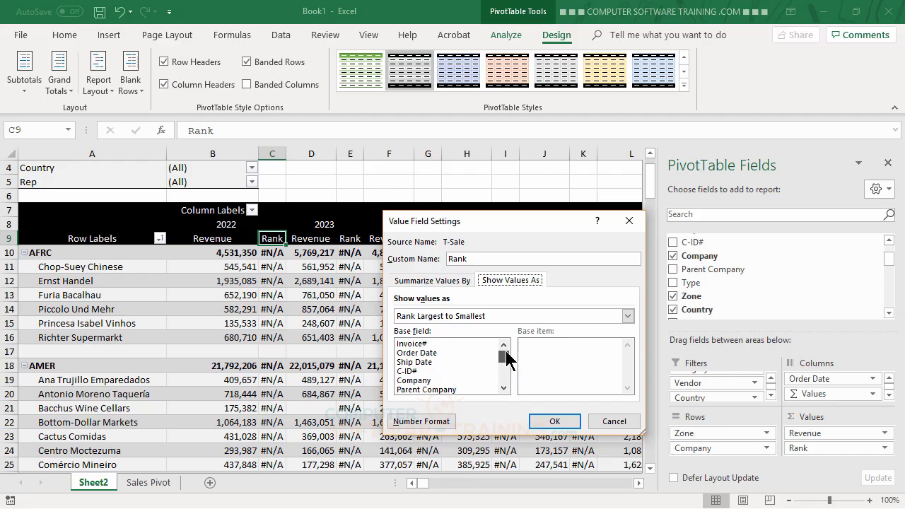
click(442, 380)
click(553, 422)
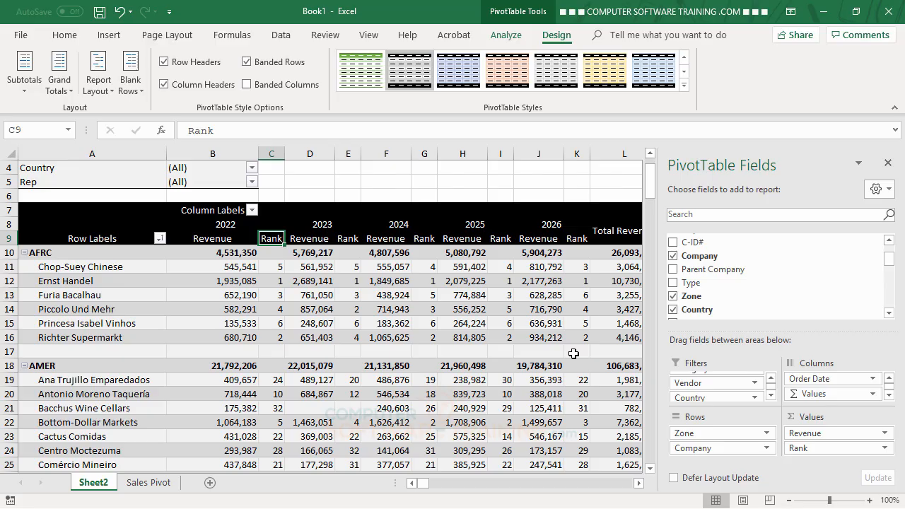
Examine the yearly revenue ranks of the companies within each zone of the PivotTable
scroll(383, 379, down, 7)
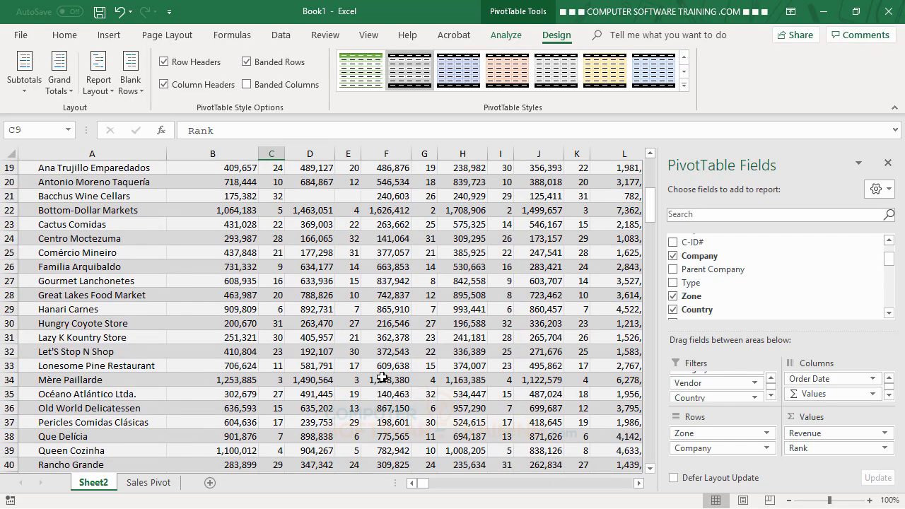
scroll(382, 379, up, 3)
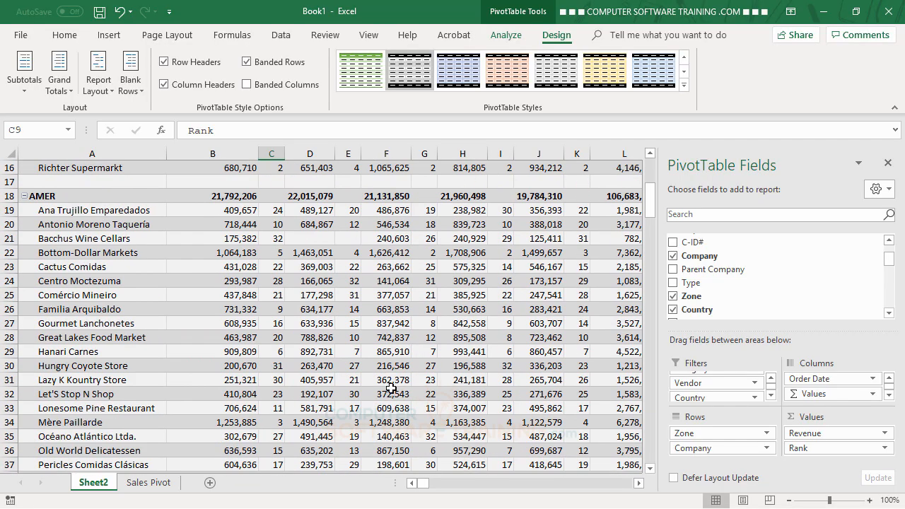
scroll(391, 388, down, 8)
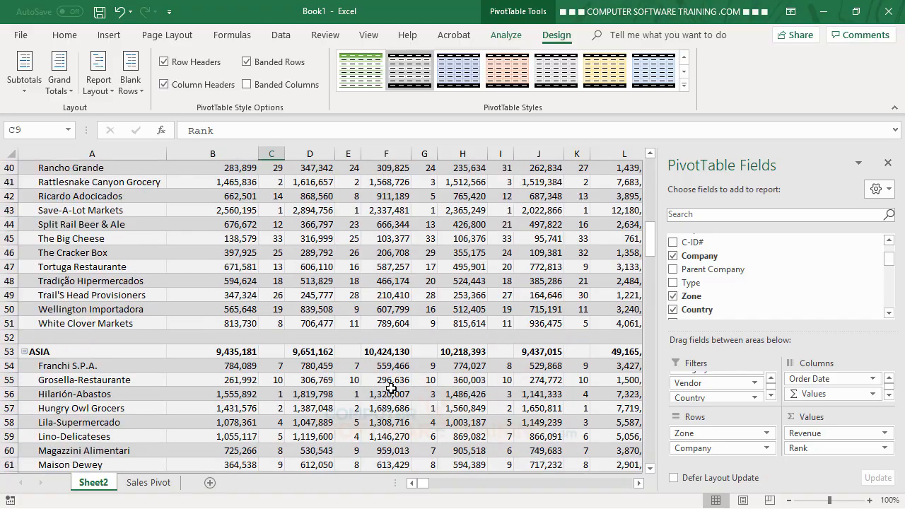
scroll(391, 389, down, 10)
scroll(391, 388, up, 10)
scroll(391, 389, up, 6)
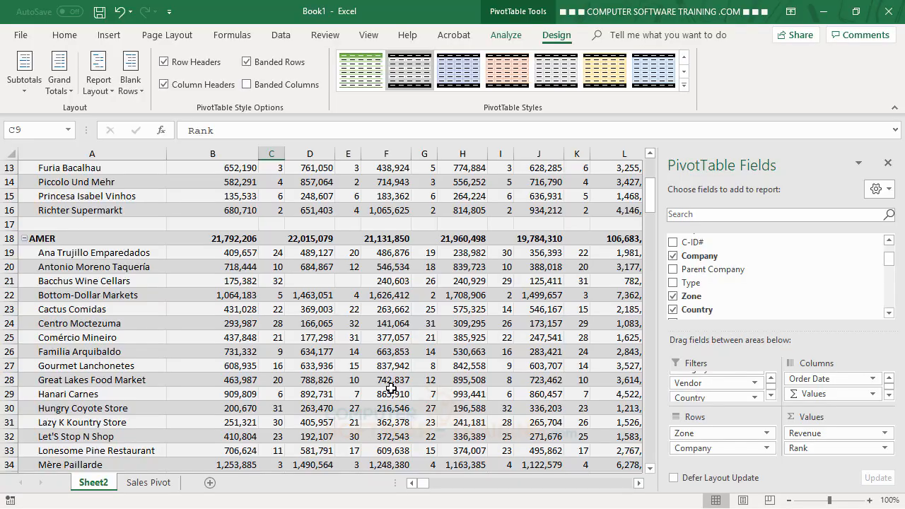
mouse_move(329, 353)
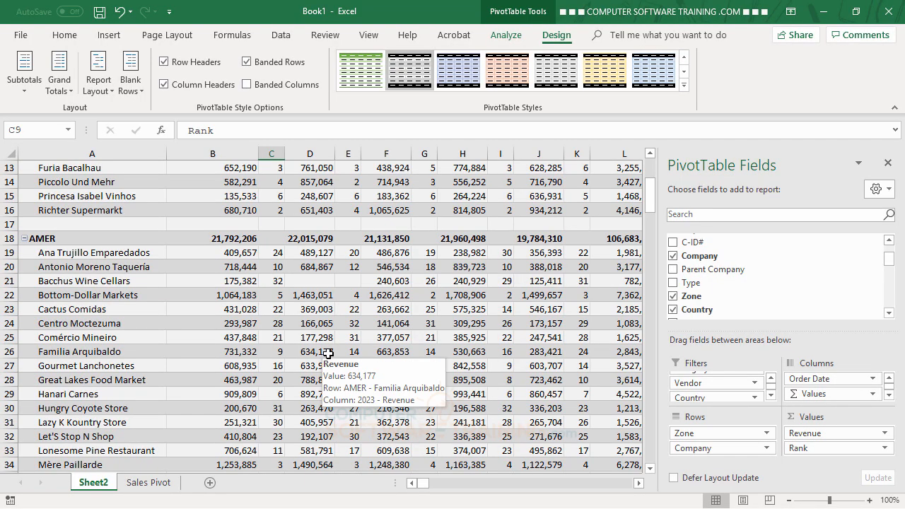